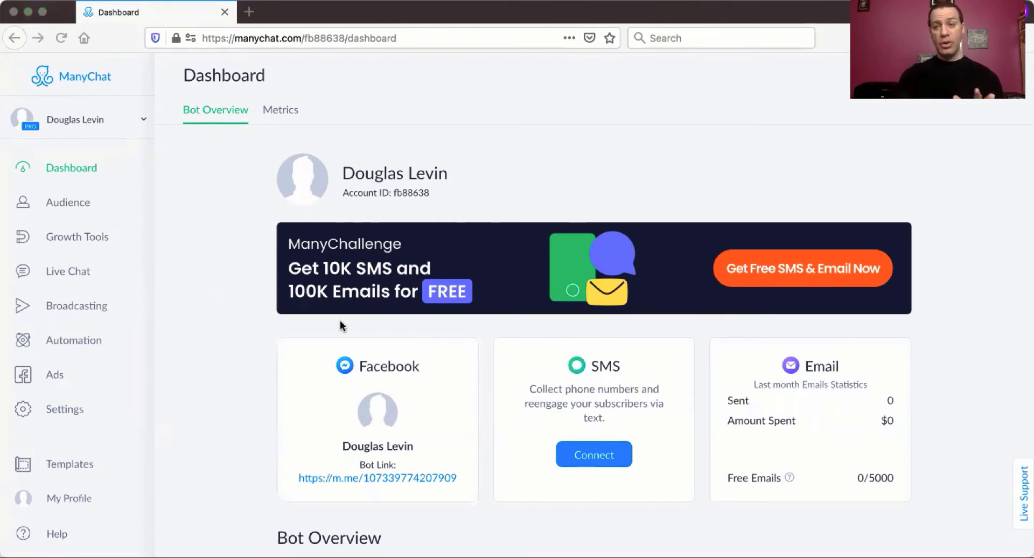
Open the Welcome Message automation and bring up its flow in the editor.
left_click(216, 324)
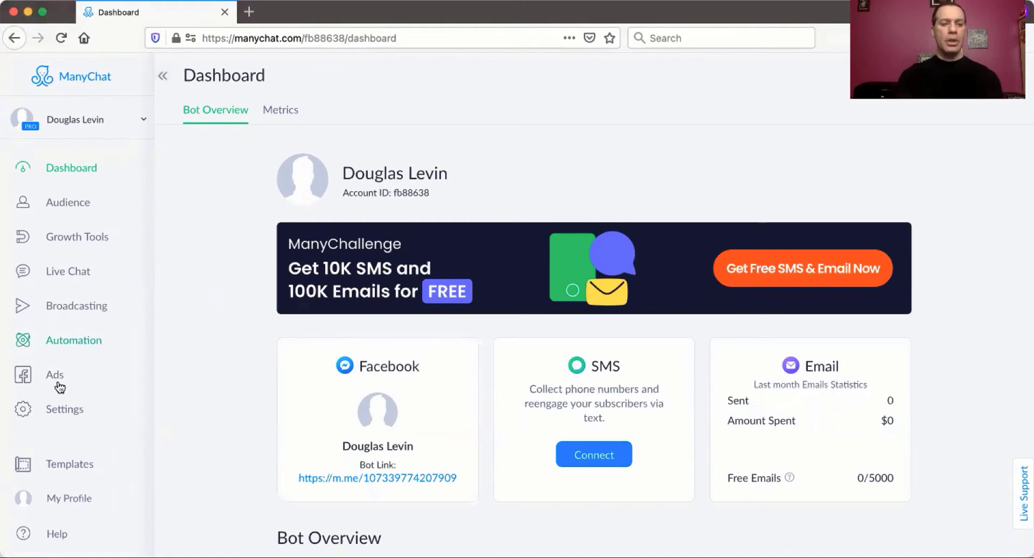
left_click(63, 342)
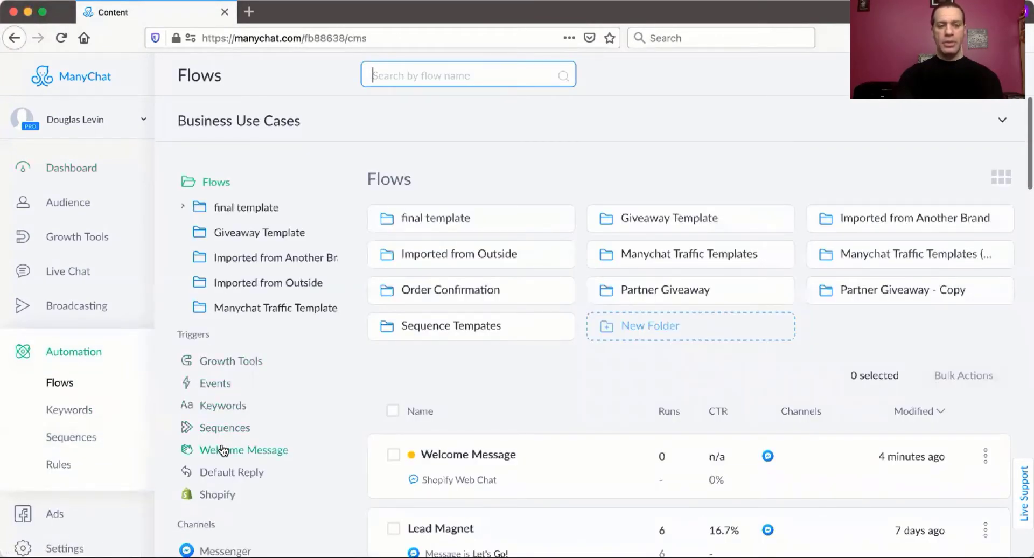
left_click(223, 451)
left_click(456, 305)
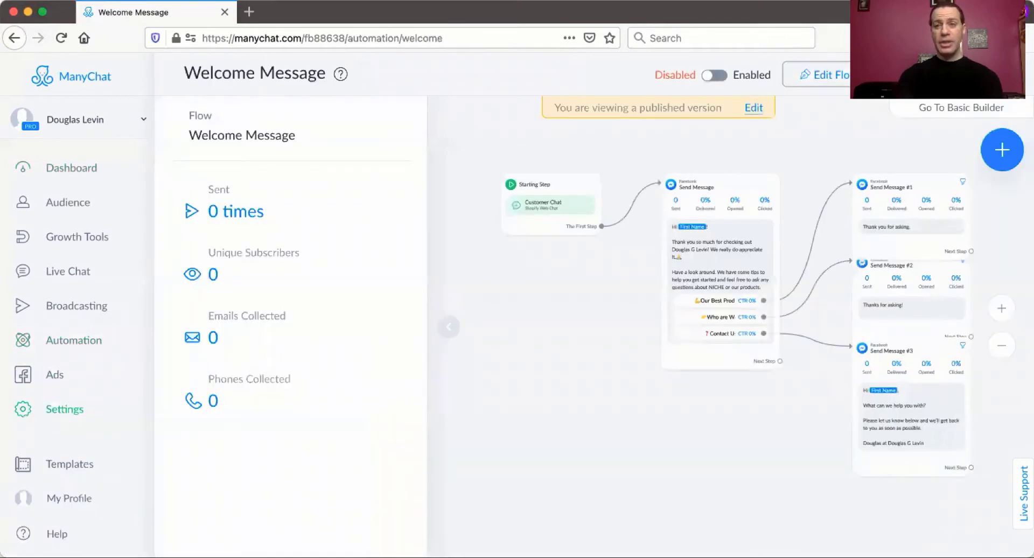
left_click(816, 75)
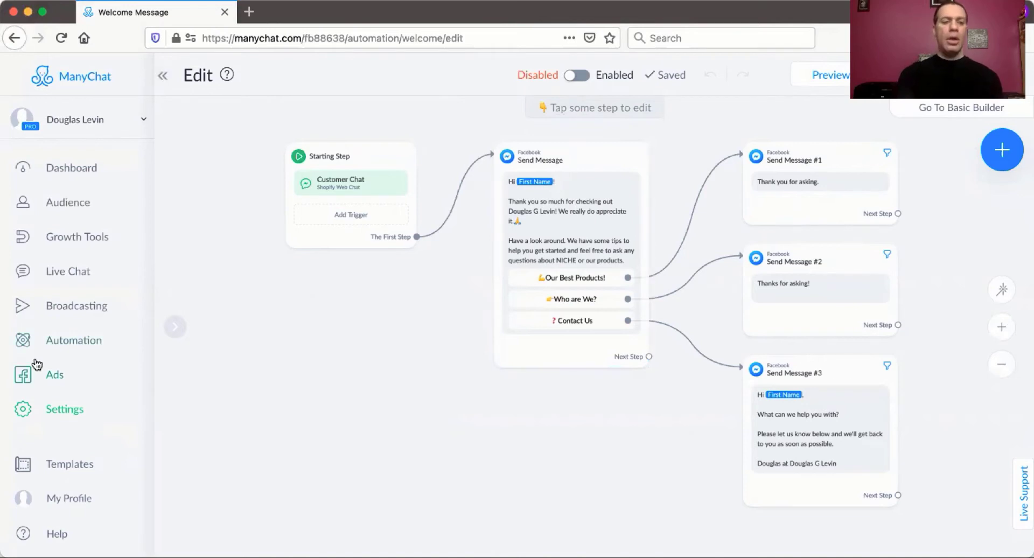
Look through the bot's settings and open the Main Menu configuration under the Messenger channel.
left_click(65, 410)
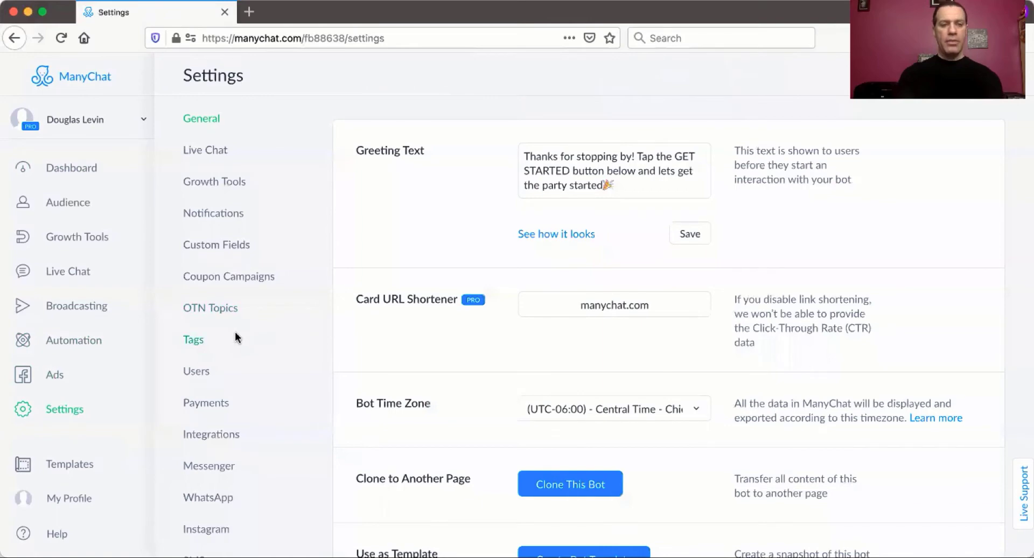
scroll(235, 338, "down", 10)
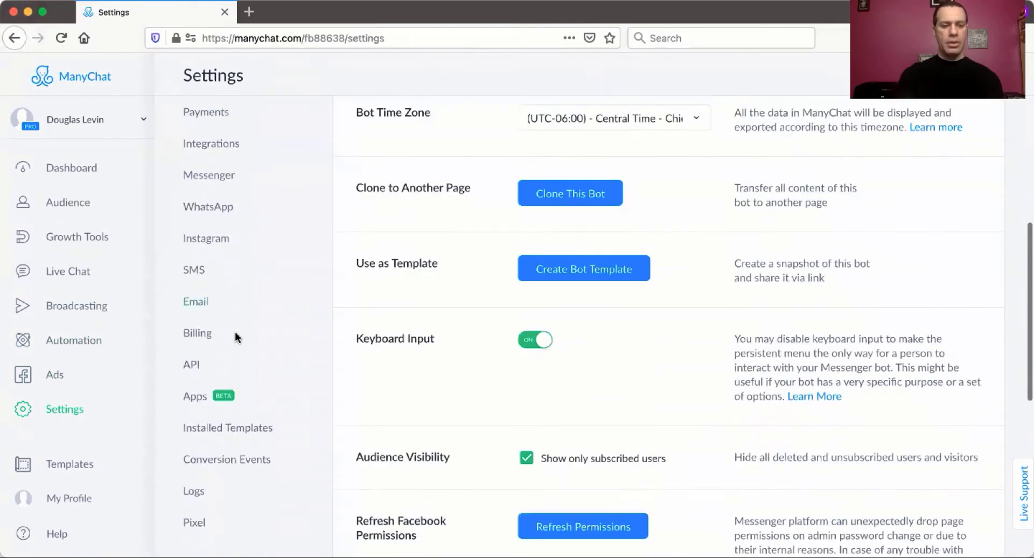
scroll(236, 338, "down", 5)
scroll(237, 339, "up", 9)
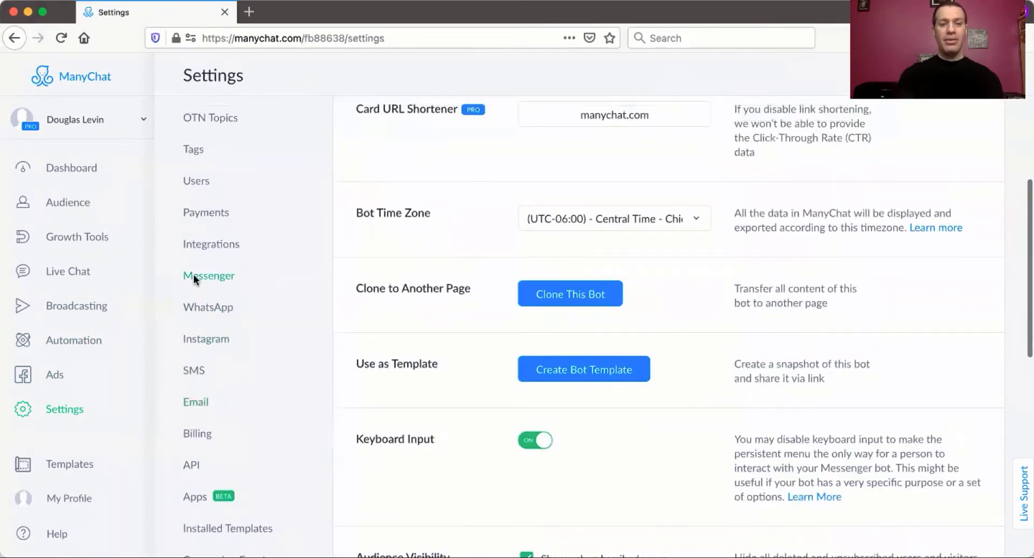
left_click(194, 276)
scroll(411, 257, "up", 4)
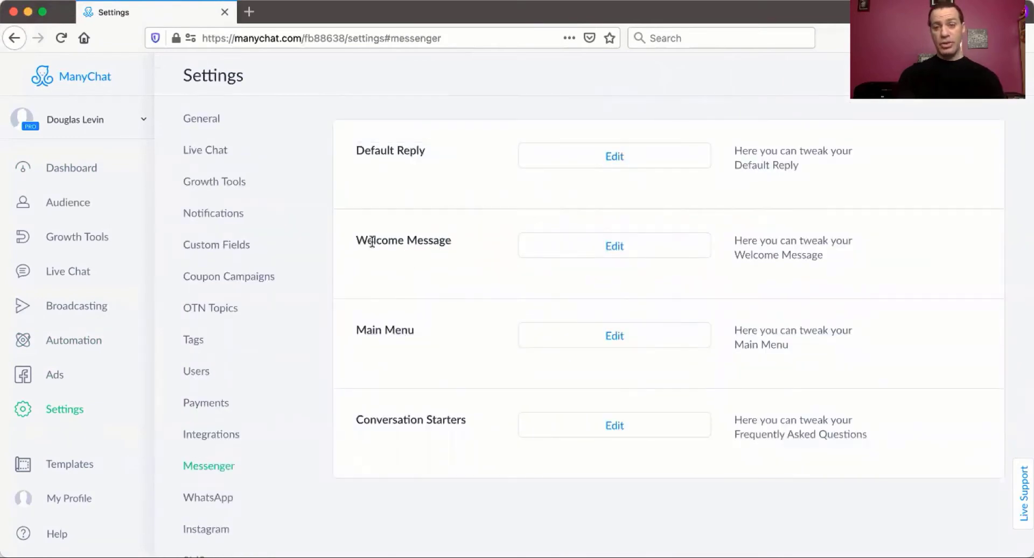
left_click(622, 342)
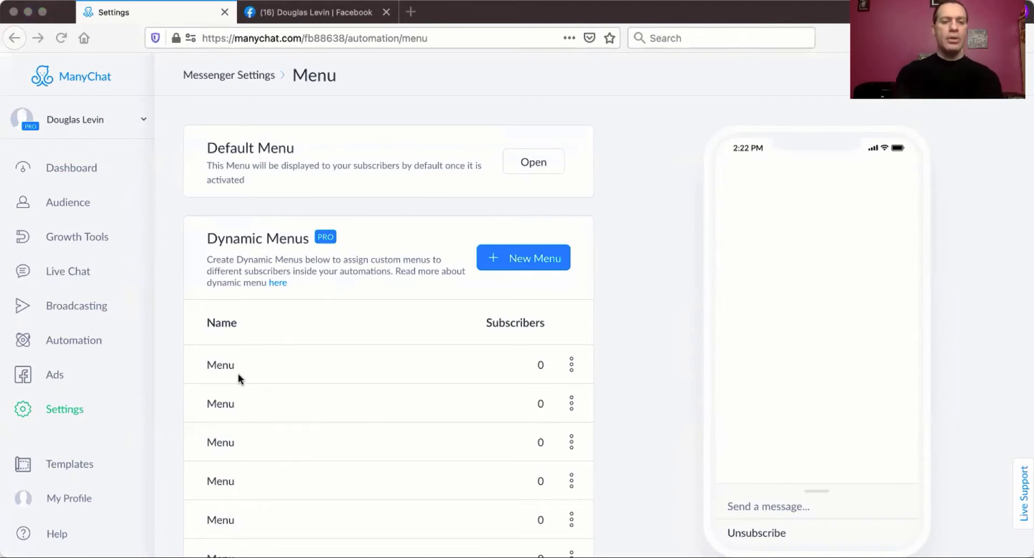
left_click(172, 338)
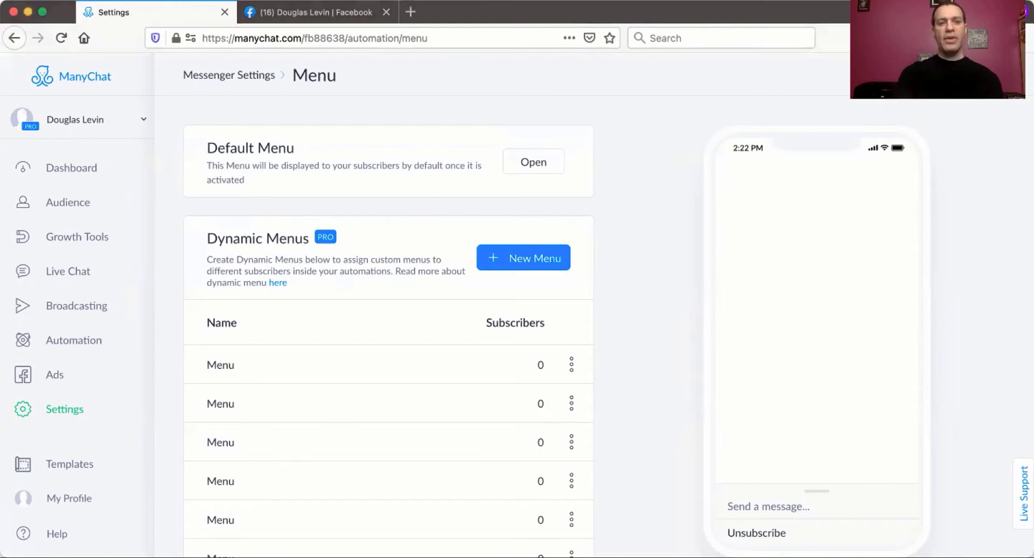
Switch to the Facebook page and examine the One-Time Notification feature in its Advanced Messaging settings.
left_click(316, 12)
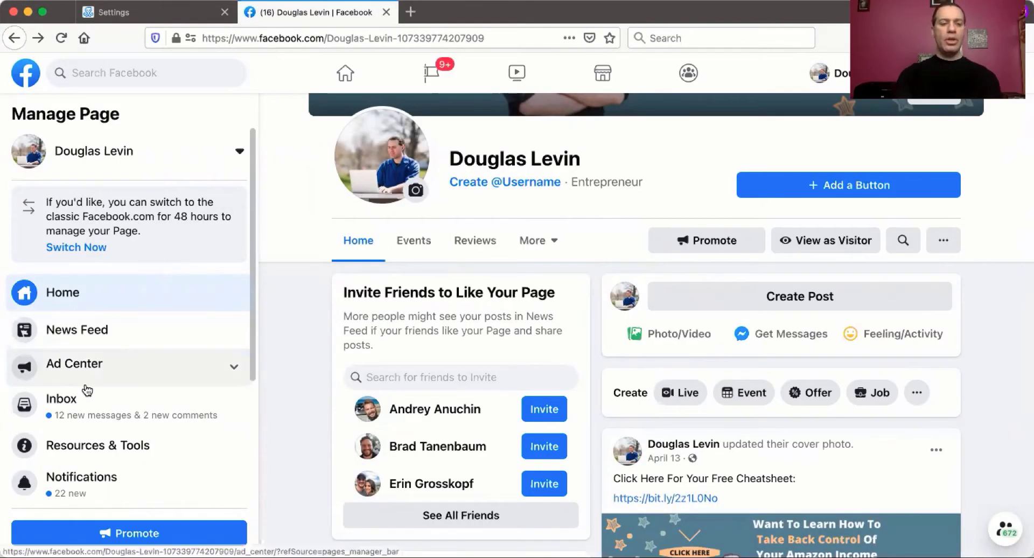
scroll(84, 431, "down", 4)
left_click(67, 492)
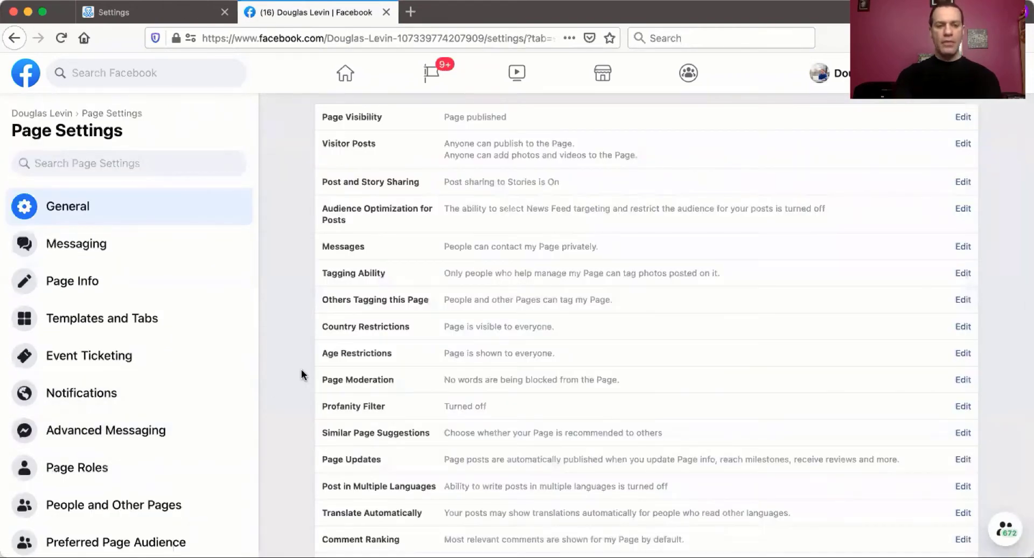
scroll(192, 399, "down", 3)
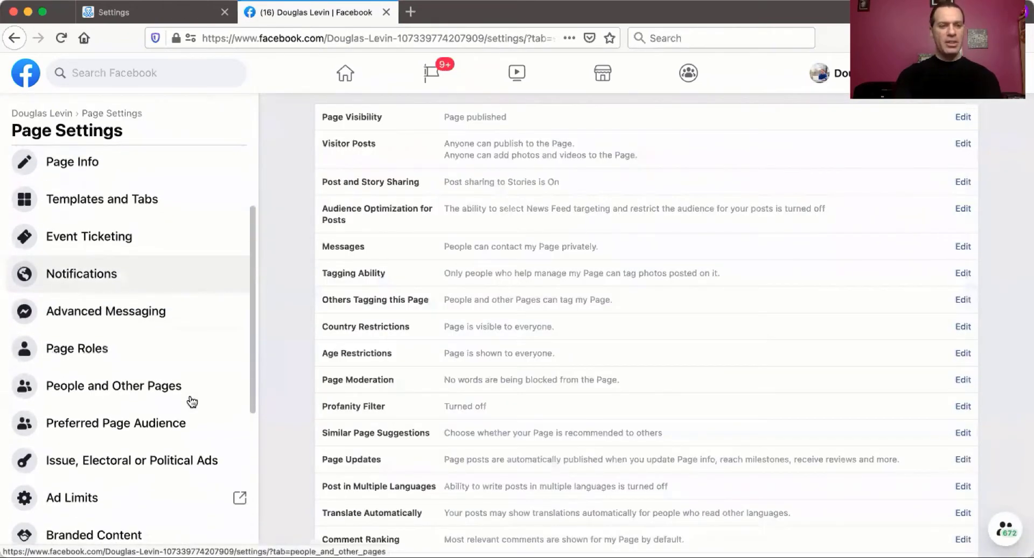
scroll(190, 400, "up", 3)
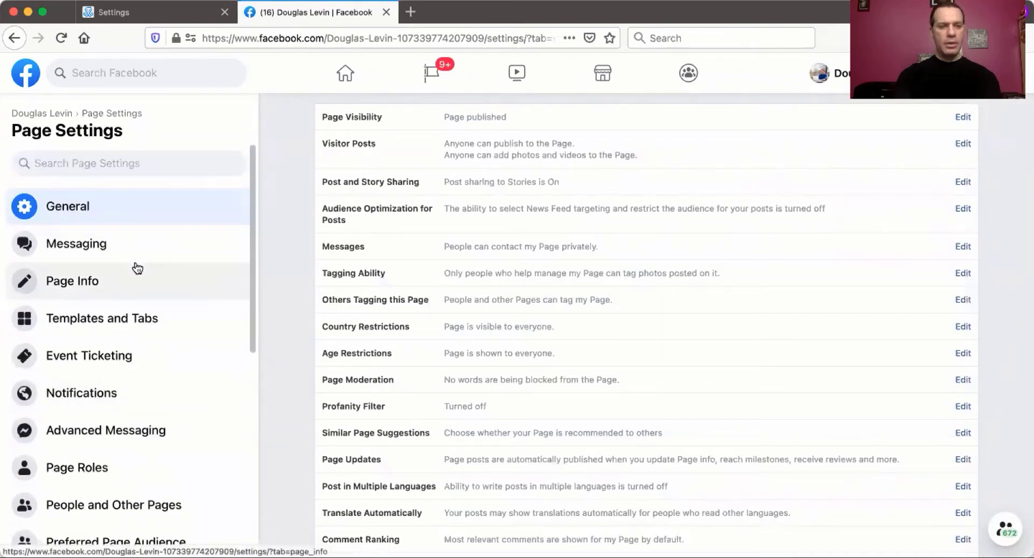
scroll(127, 312, "down", 1)
left_click(120, 376)
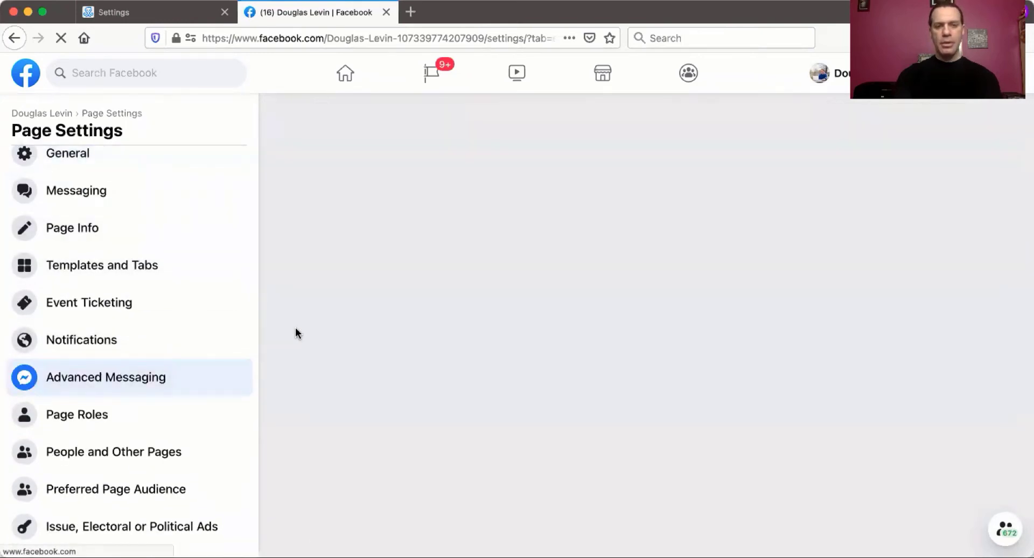
scroll(317, 328, "down", 10)
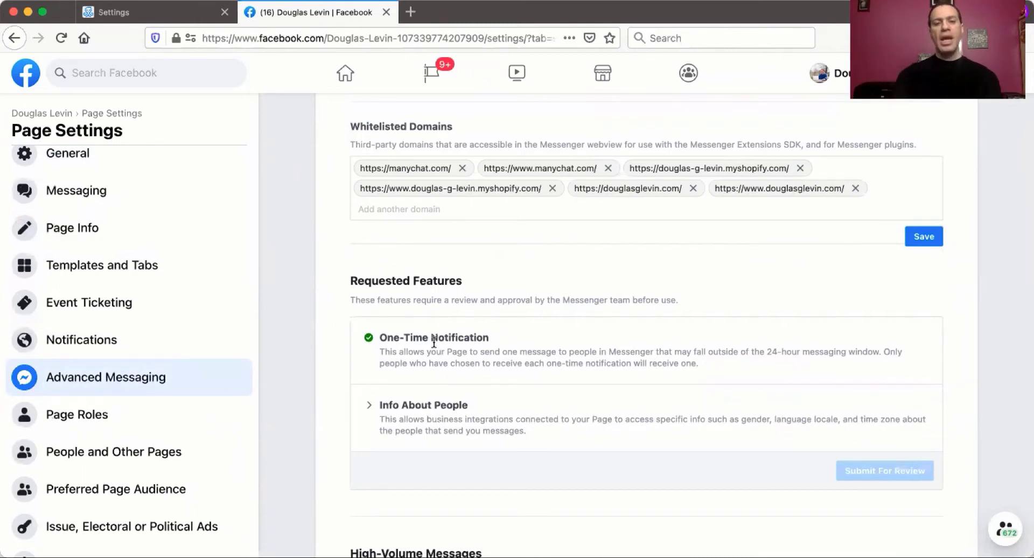
Switch back to ManyChat and open the Welcome Message flow for editing.
left_click(140, 15)
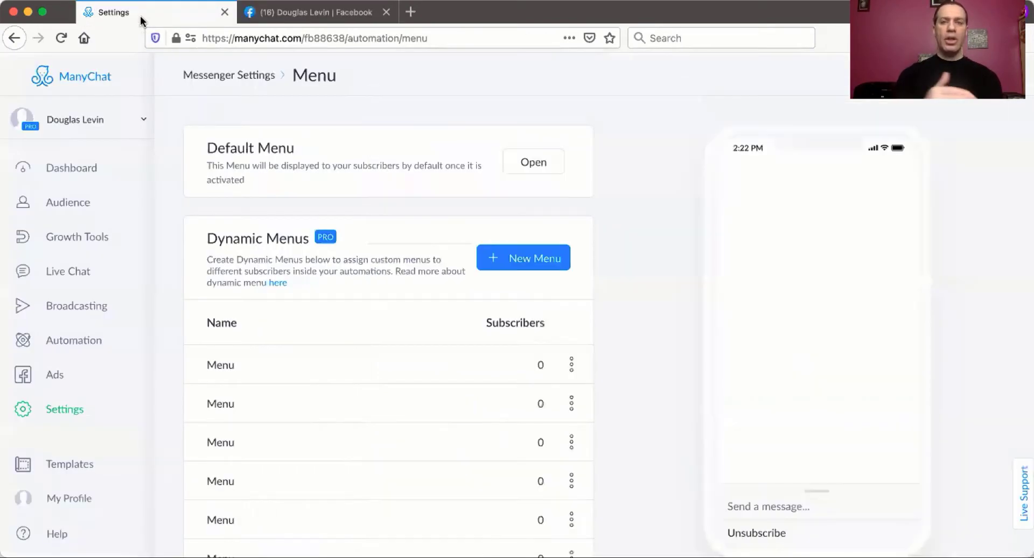
left_click(92, 340)
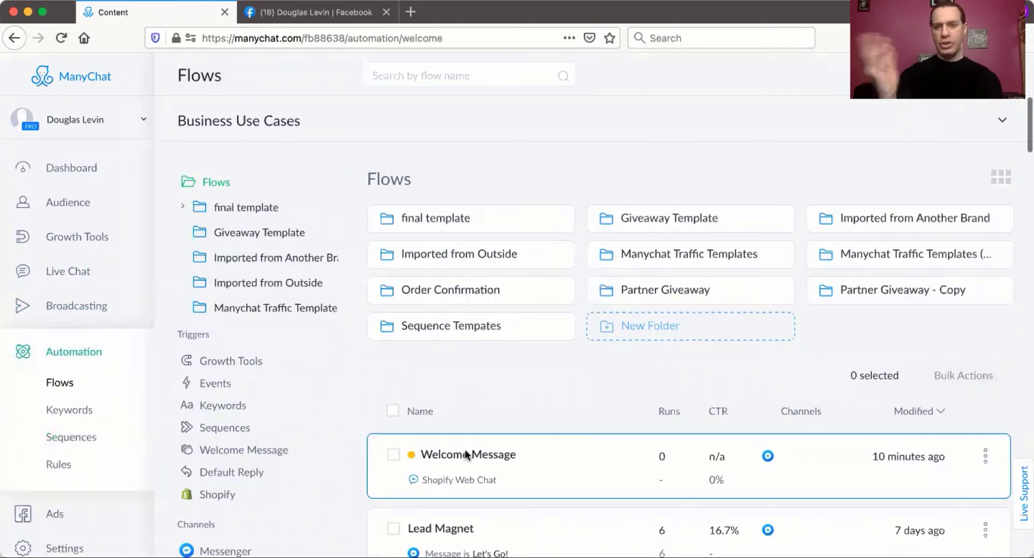
left_click(466, 456)
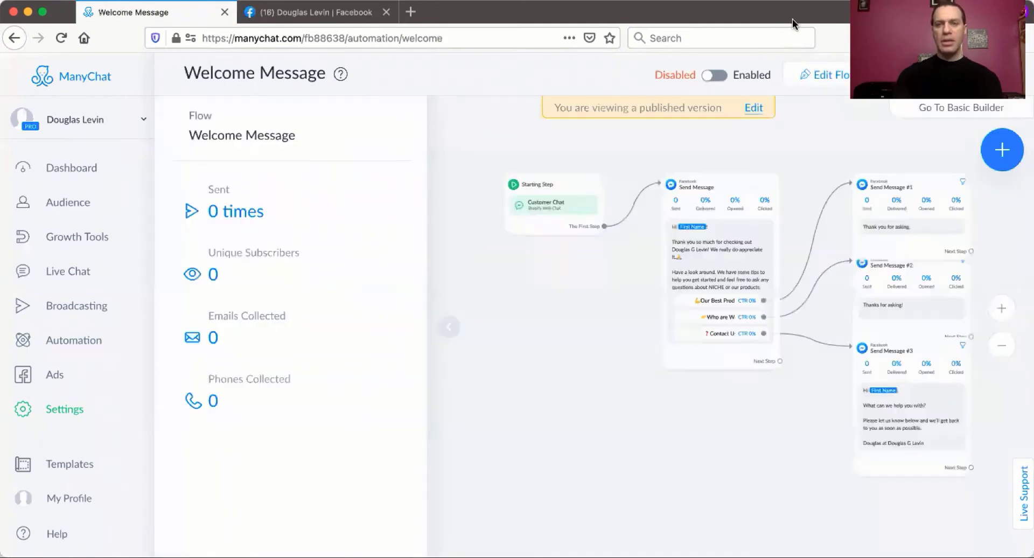
left_click(841, 74)
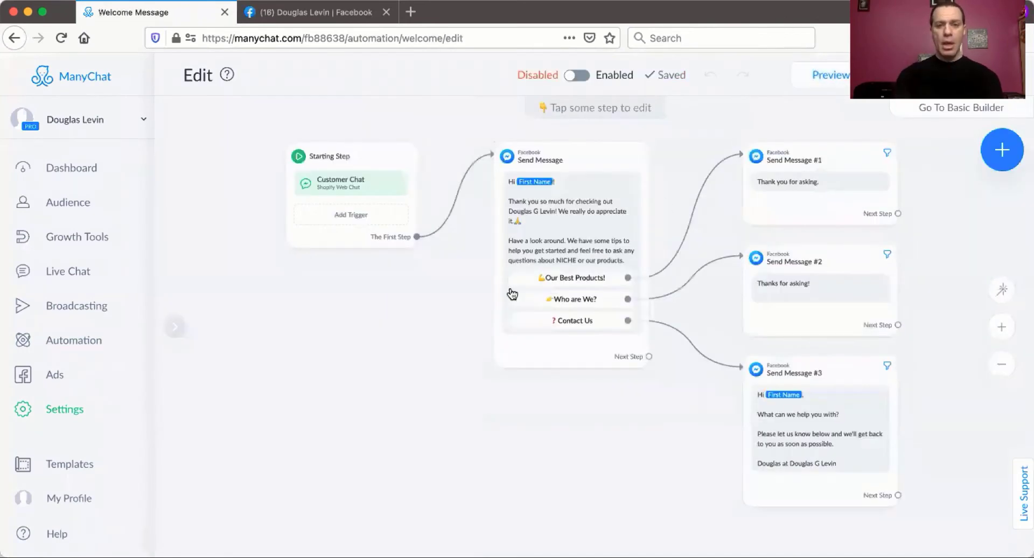
Open the first Send Message step, inspect its Contact Us button and text, and review the available content blocks.
mouse_move(571, 253)
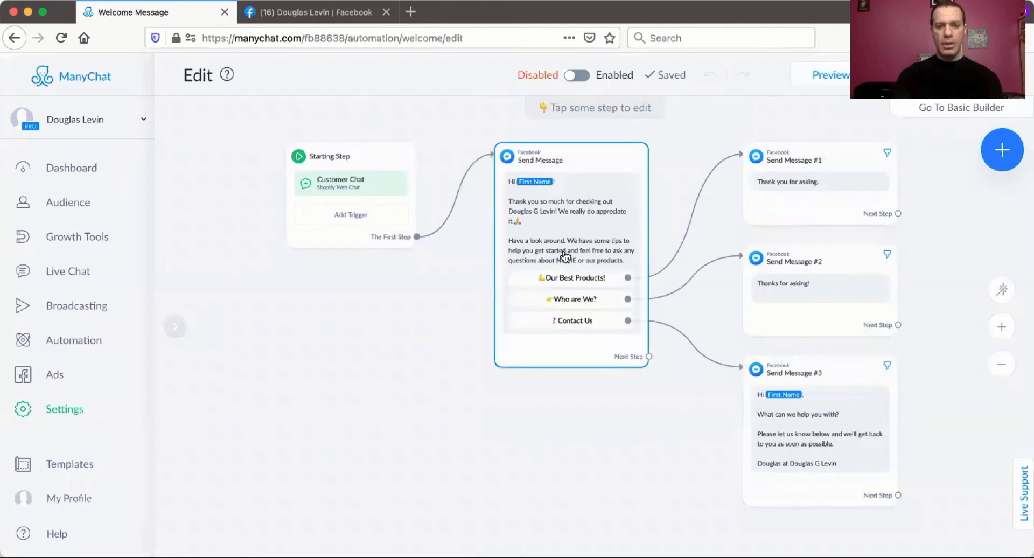
left_click(562, 321)
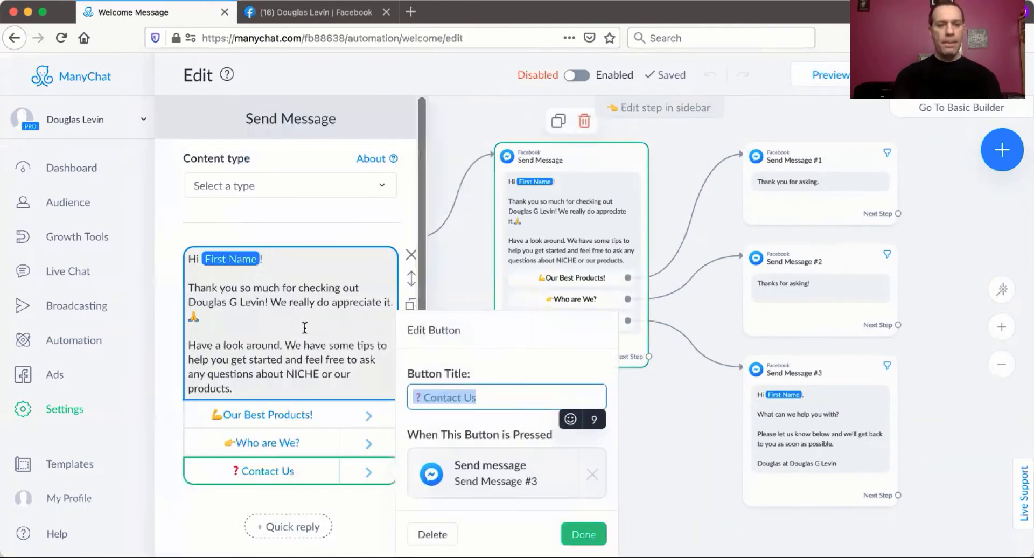
scroll(279, 360, "down", 1)
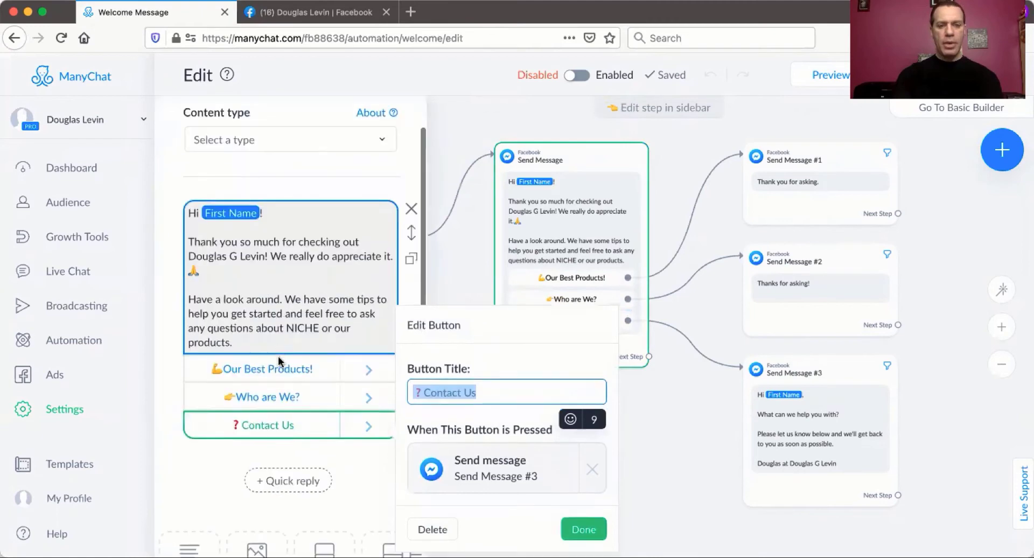
left_click(331, 300)
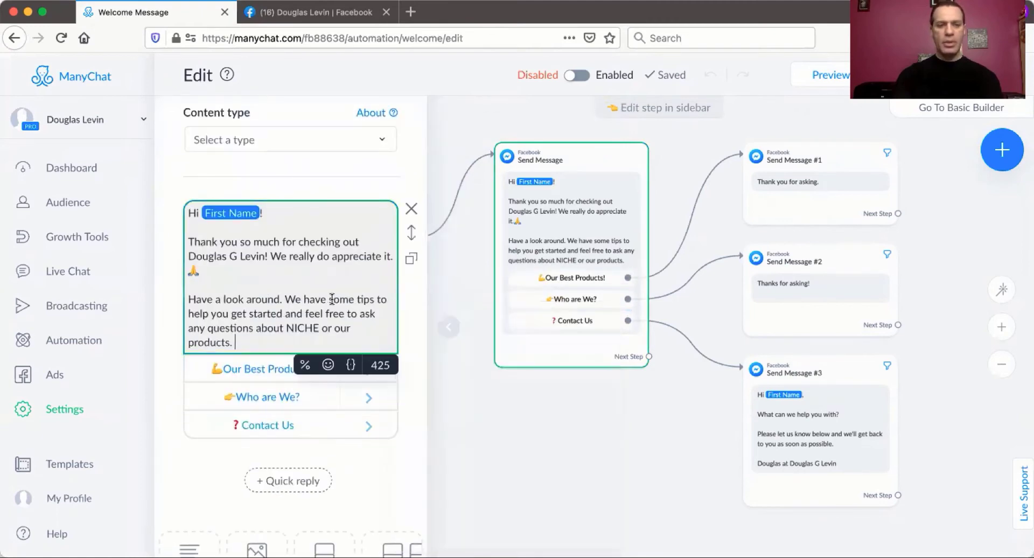
scroll(330, 300, "down", 5)
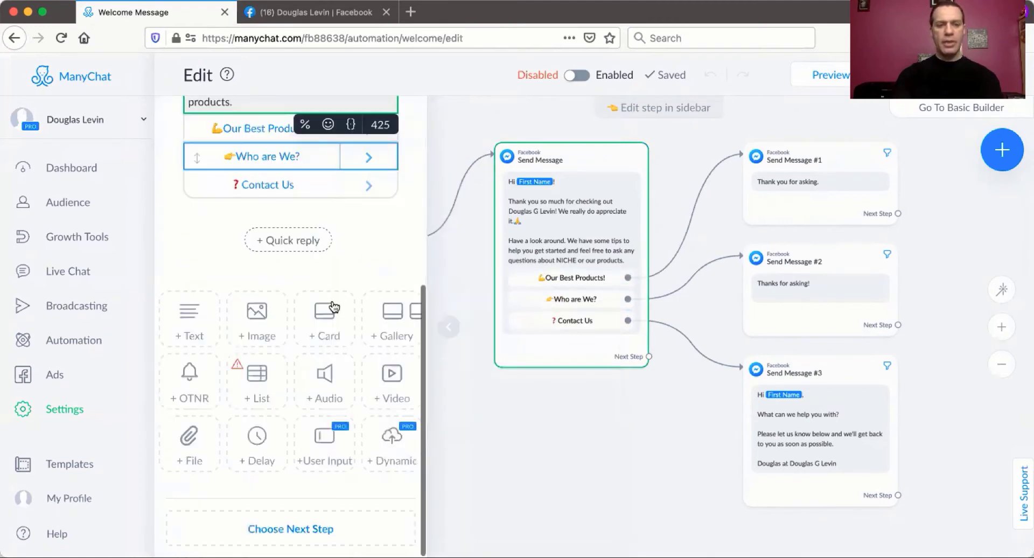
Try adding a One-Time Notification Request block to the first Send Message step and open its topic settings.
left_click(193, 381)
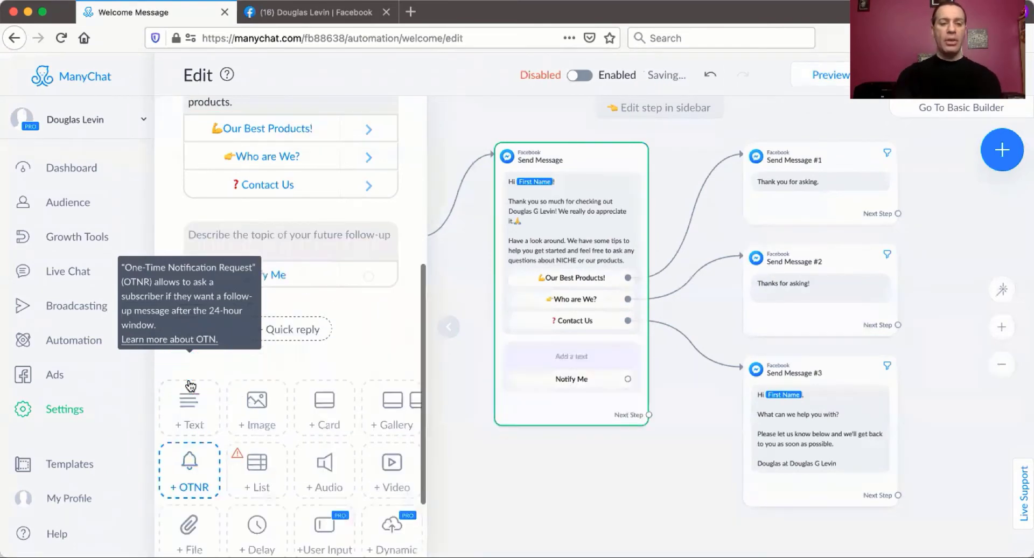
left_click(251, 237)
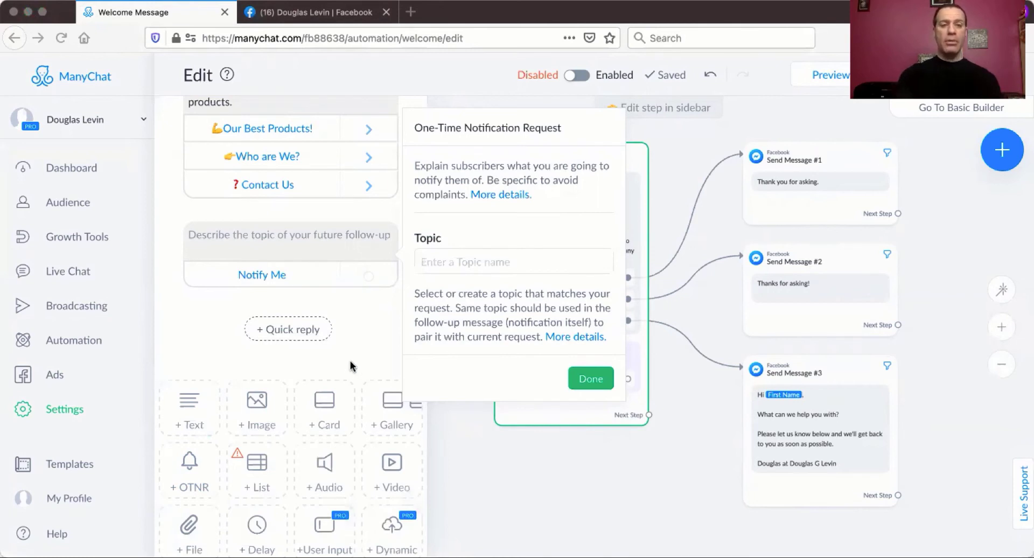
left_click(301, 240)
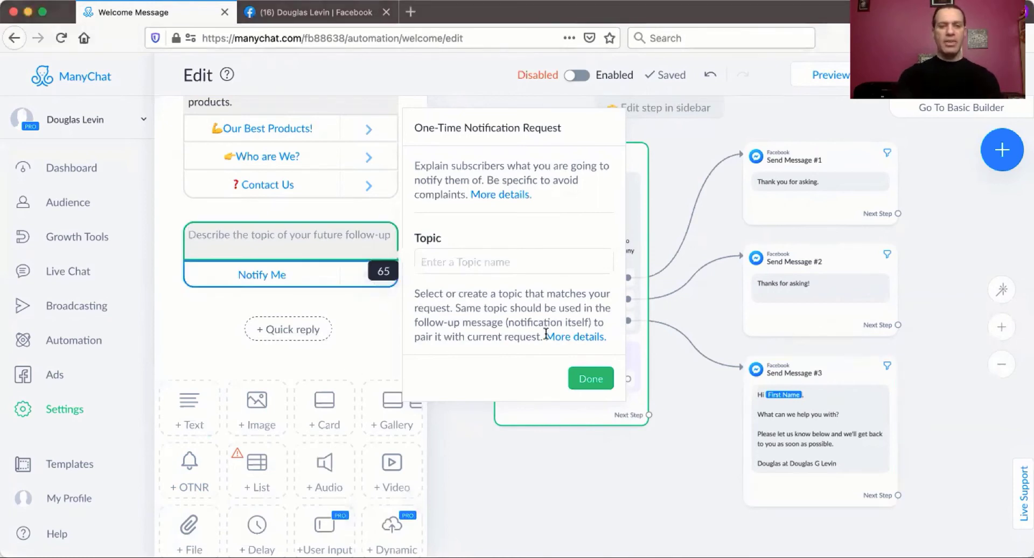
left_click(322, 314)
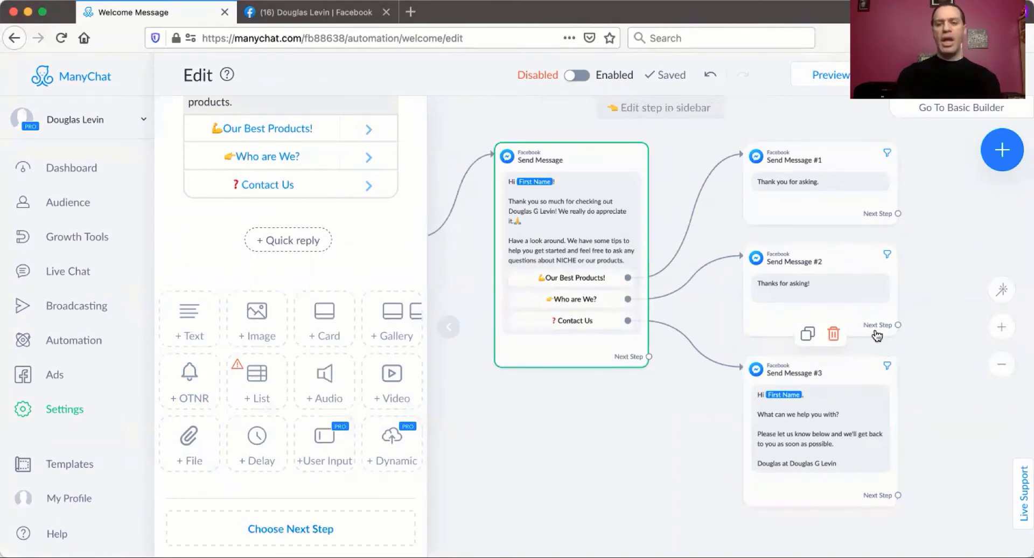
Add an Actions step to the flow with an Add Tag action, leaving its tag name blank.
left_click(1002, 142)
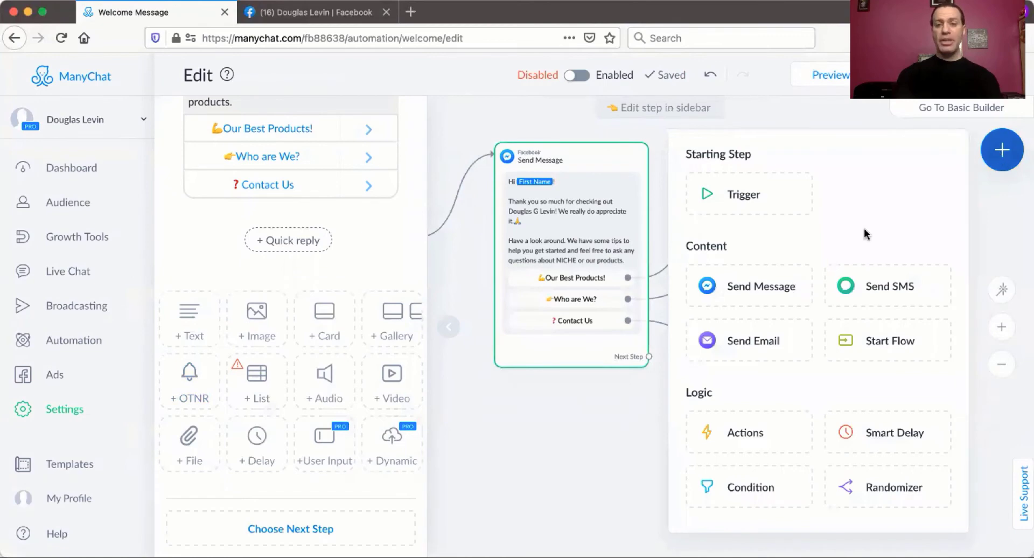
left_click(741, 434)
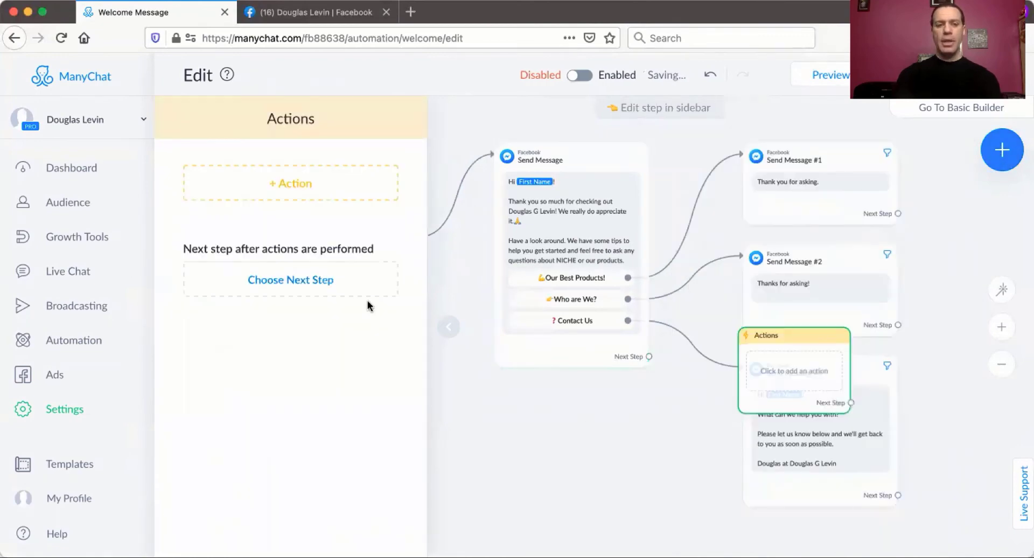
left_click(280, 197)
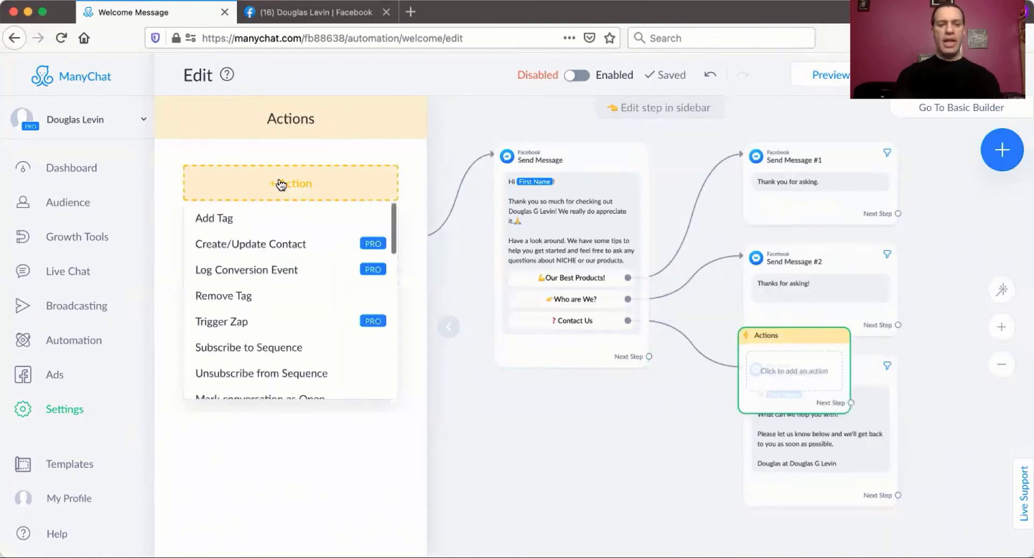
left_click(262, 225)
left_click(249, 205)
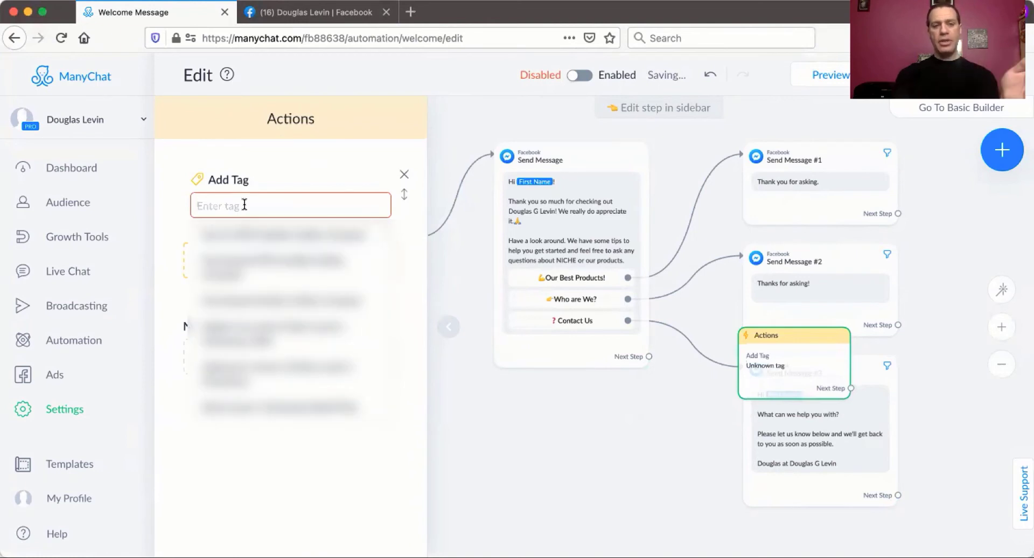
left_click(365, 506)
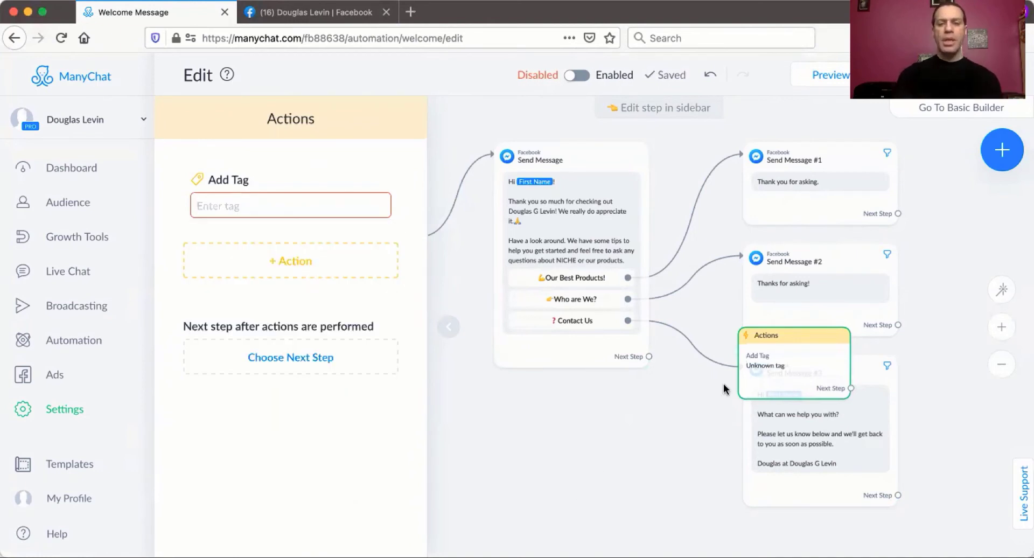
mouse_move(769, 378)
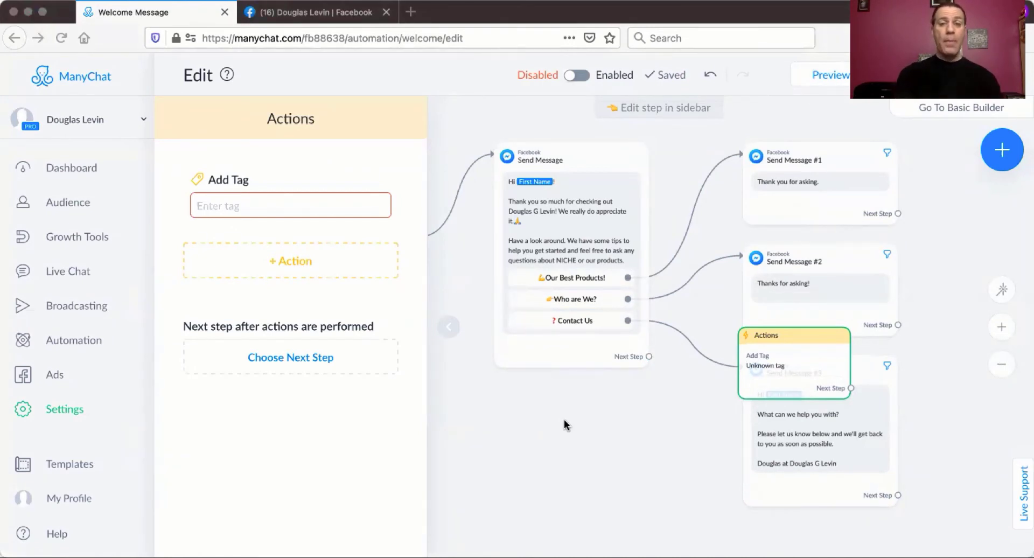
Open the bot's settings and review the Integrations and Payments sections, focusing on connecting Stripe and PayPal accounts.
left_click(454, 400)
left_click(57, 408)
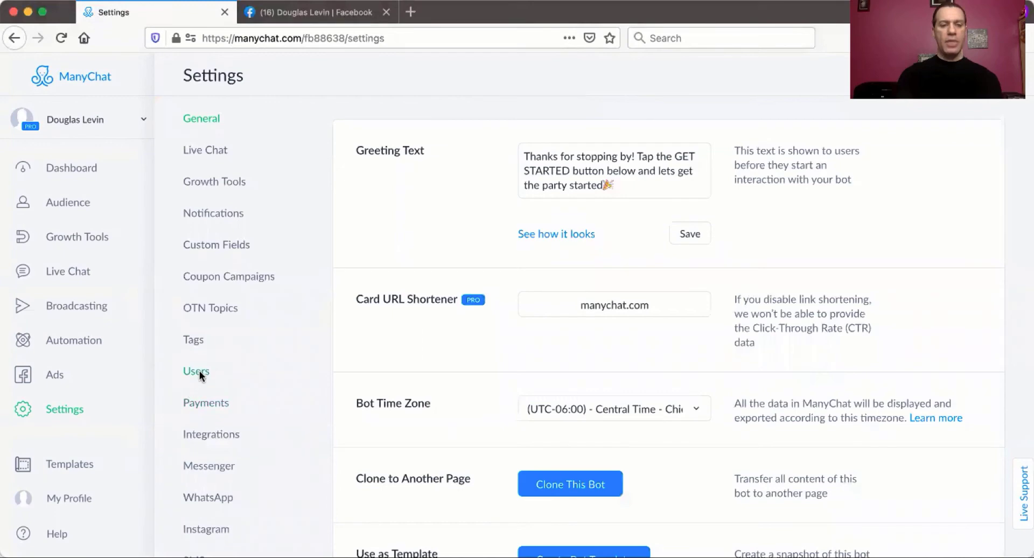
left_click(213, 434)
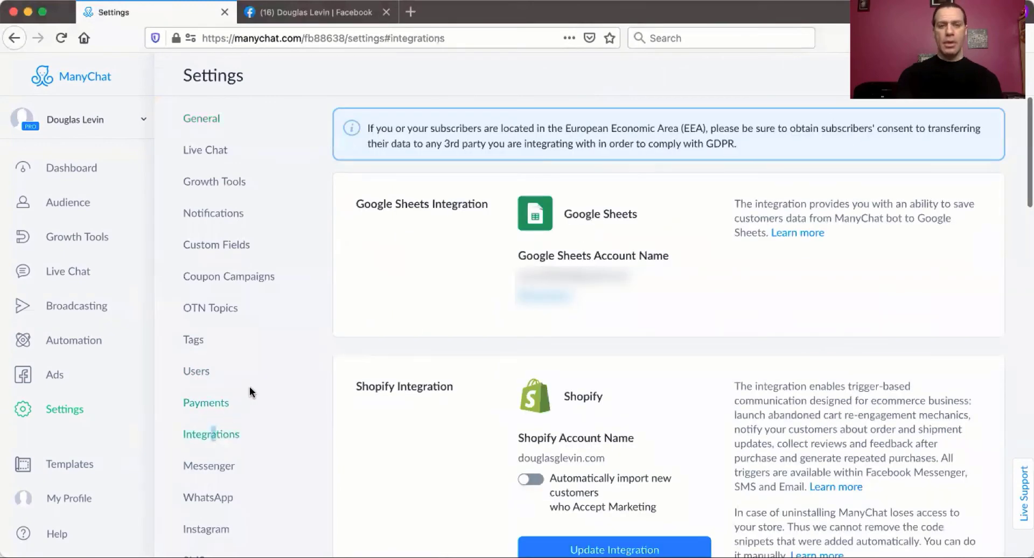
left_click(203, 401)
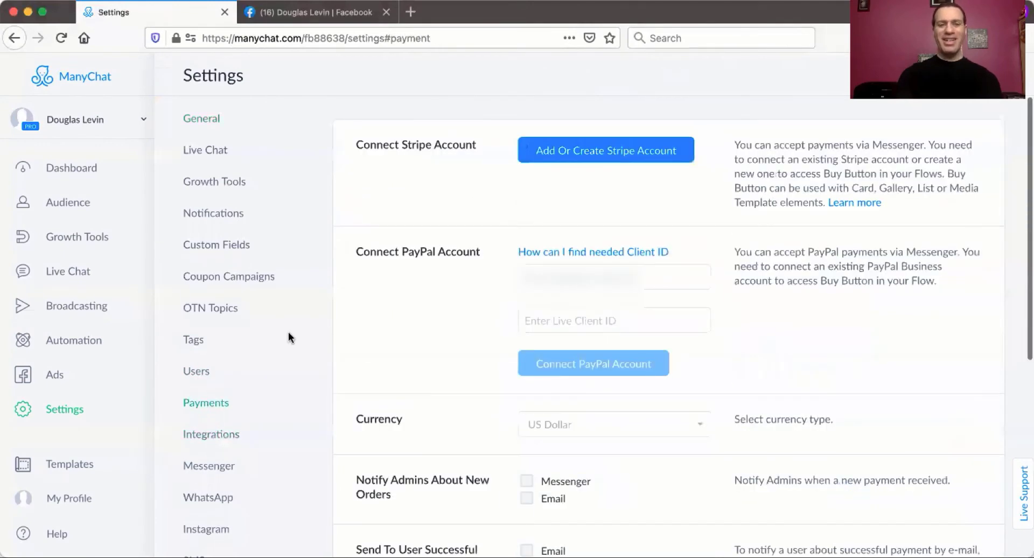
triple_click(360, 144)
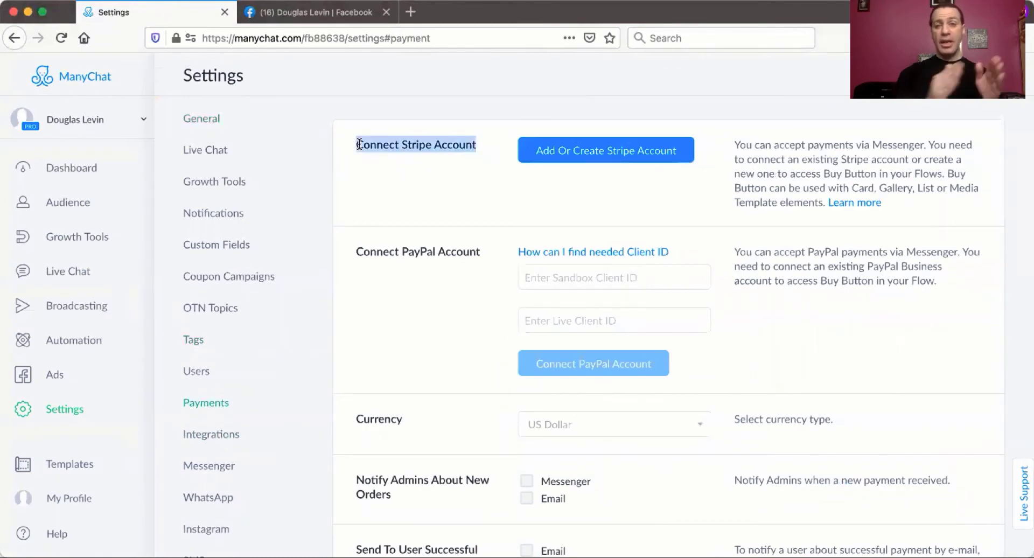
triple_click(366, 253)
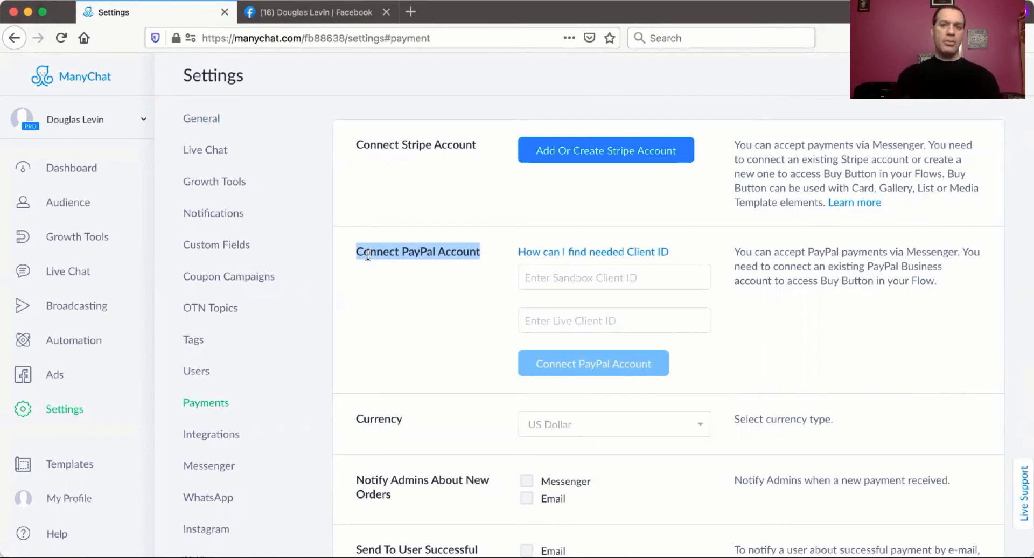
left_click(375, 354)
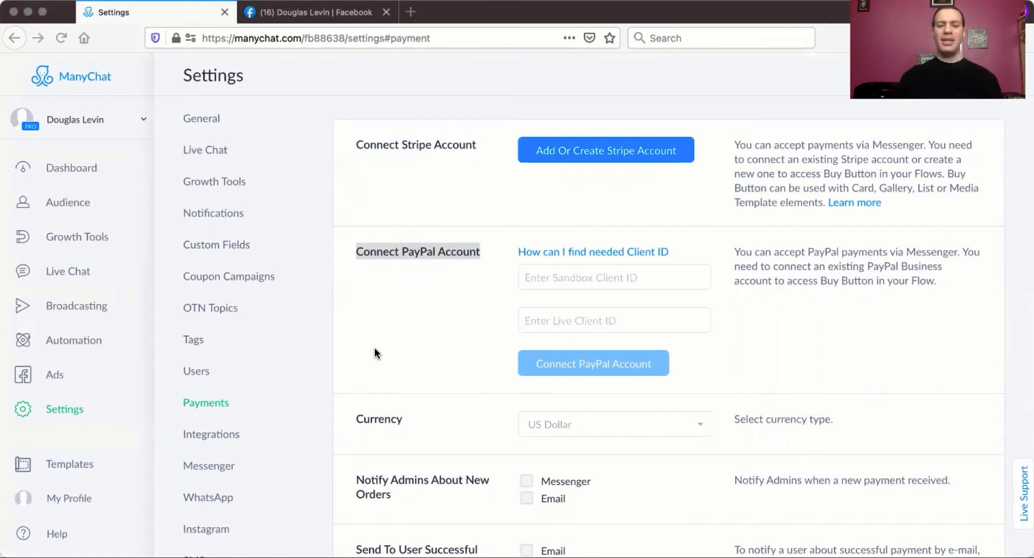
left_click(349, 326)
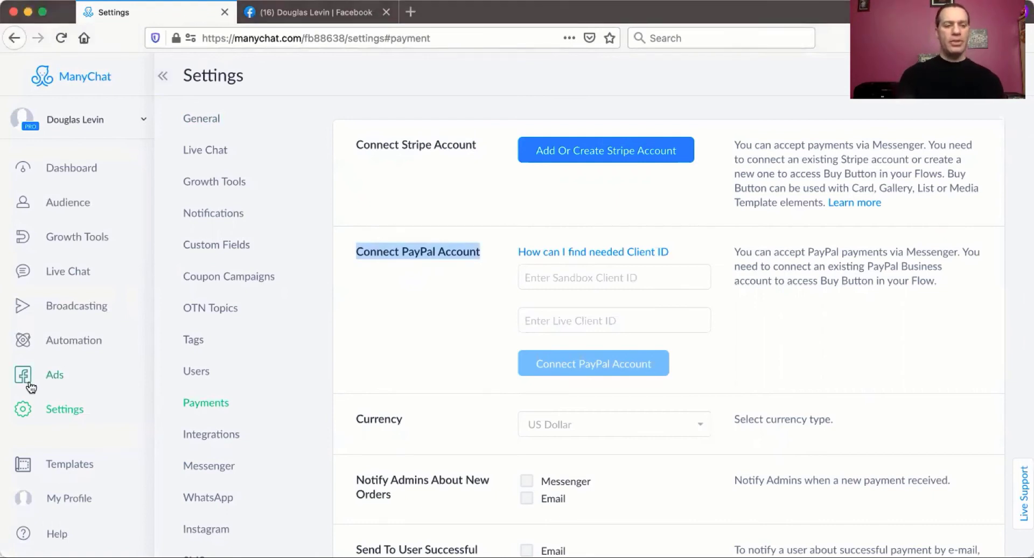
Return to the automation flows and reopen the Welcome Message flow for editing.
left_click(65, 354)
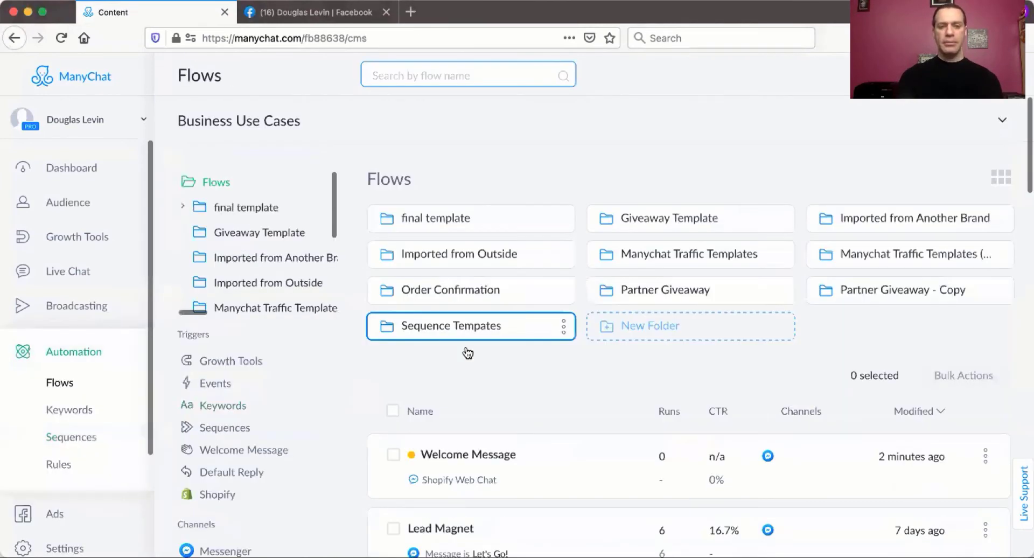
left_click(486, 384)
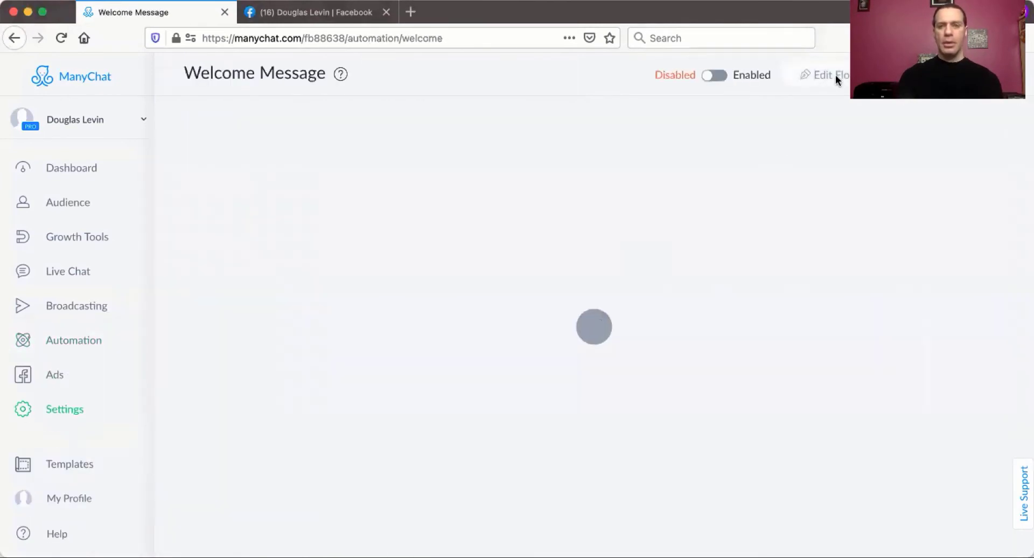
left_click(837, 75)
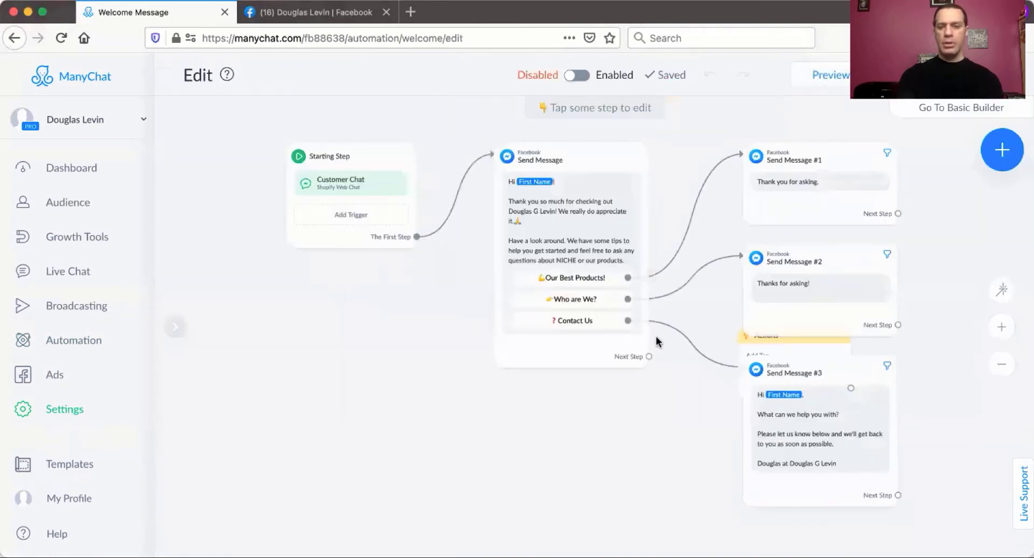
Copy the Send Message #3 text and paste it as the question of a new User Input block in the same step.
left_click(782, 423)
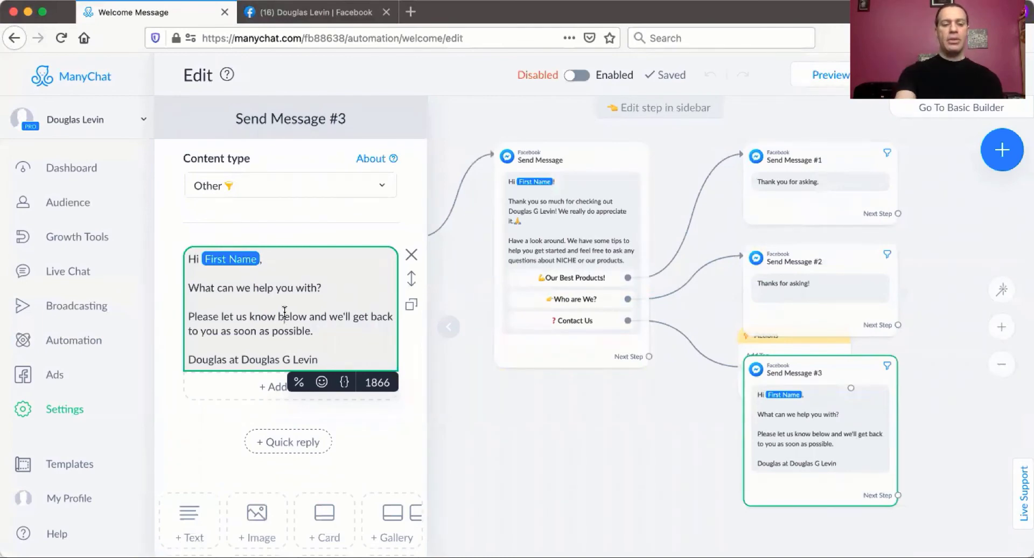
key("super+a")
key("ctrl+c")
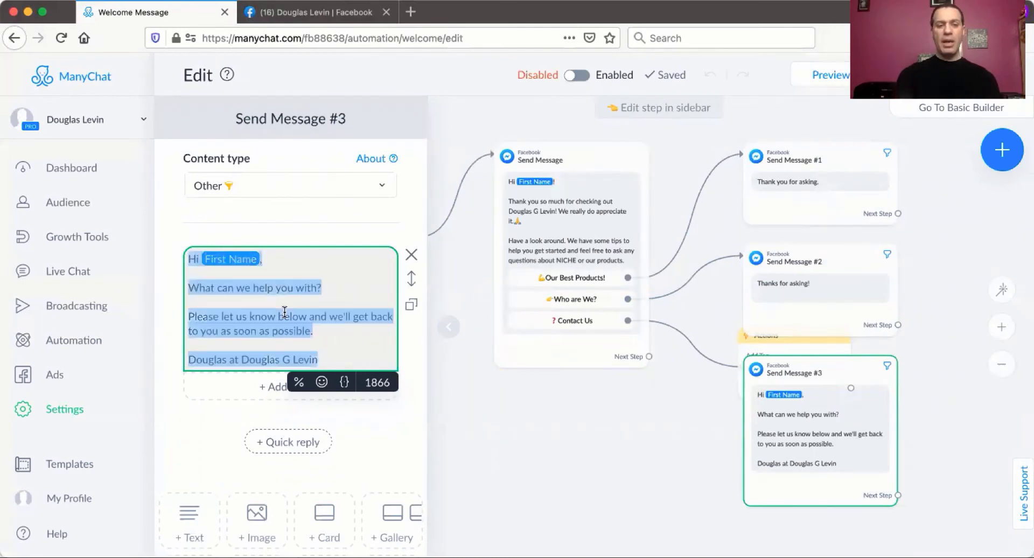
scroll(284, 312, "down", 4)
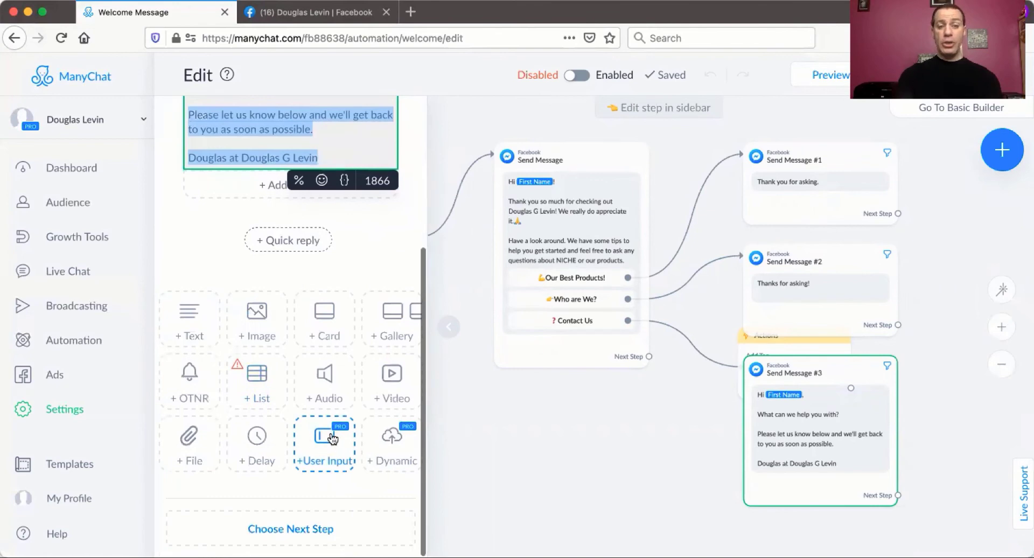
left_click(332, 439)
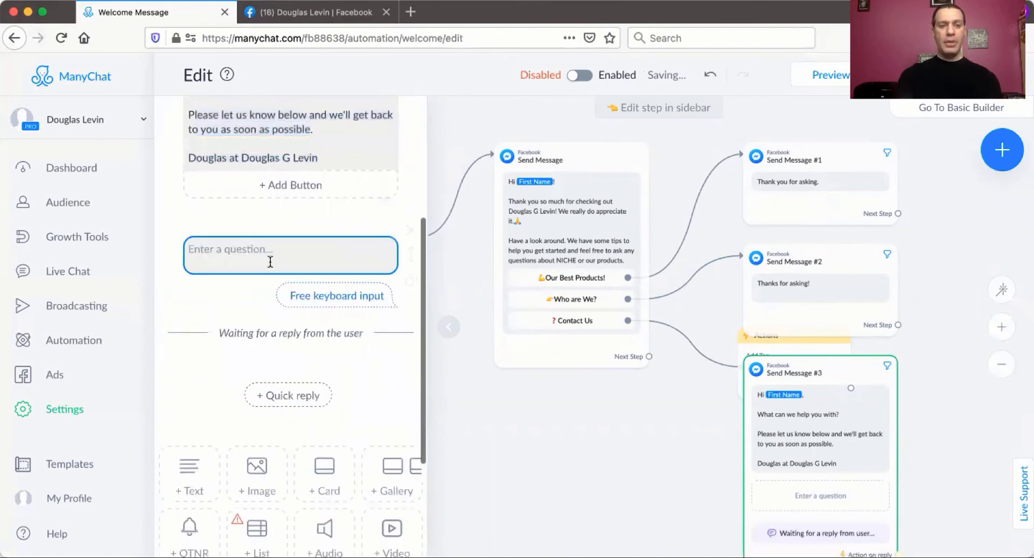
left_click(271, 262)
key("ctrl+v")
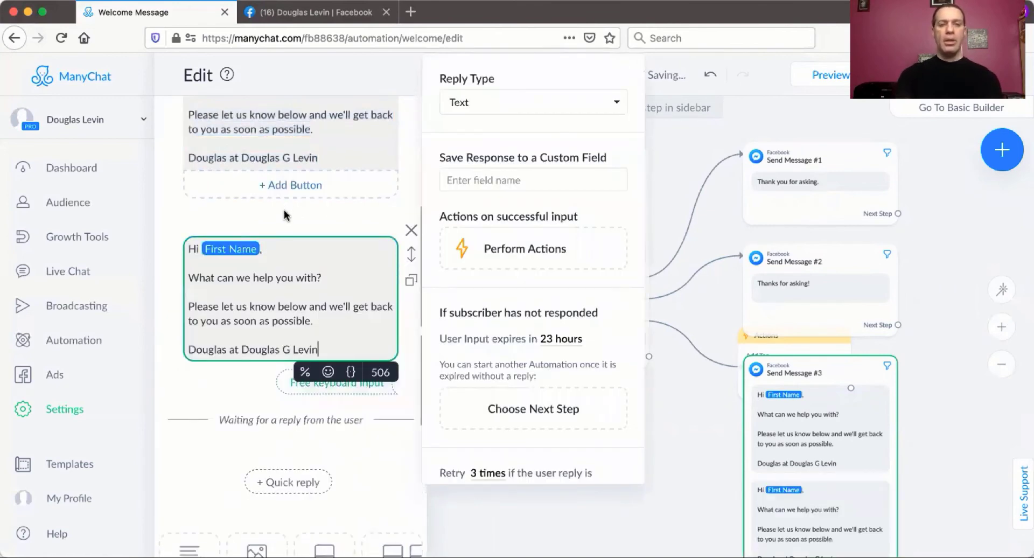
Delete the original text block from Send Message #3, leaving only the User Input block.
left_click(283, 210)
scroll(324, 215, "up", 3)
left_click(412, 195)
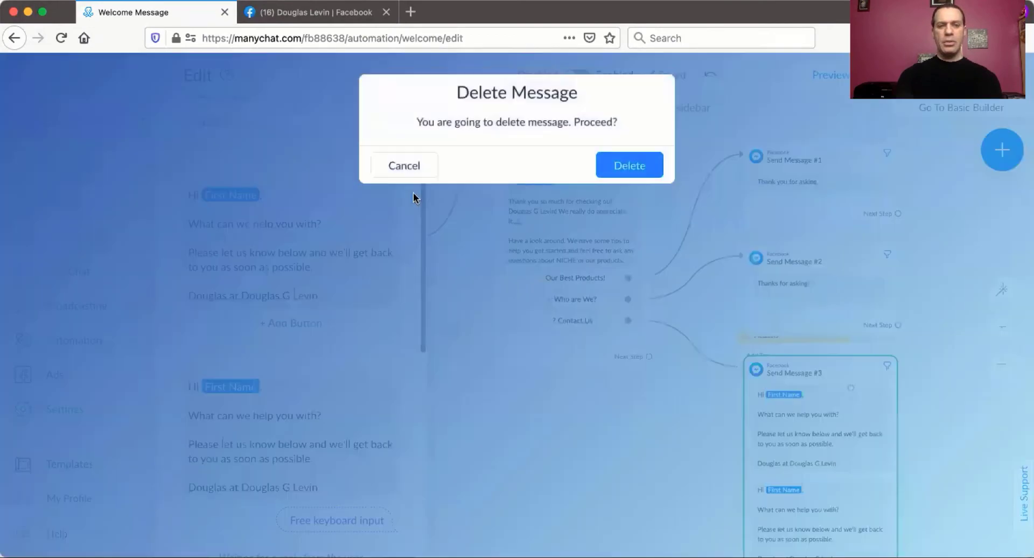
left_click(617, 166)
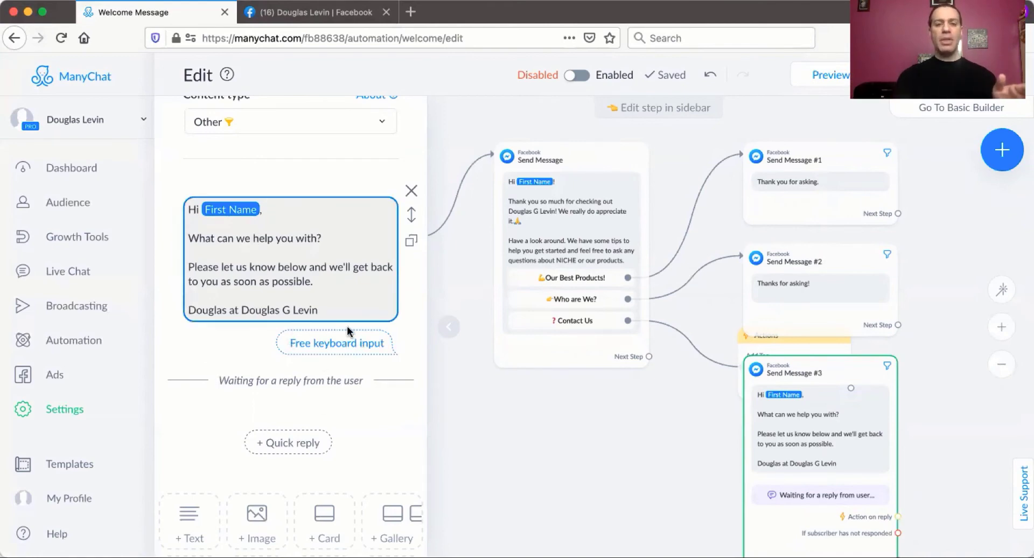
scroll(302, 474, "down", 3)
scroll(302, 453, "up", 3)
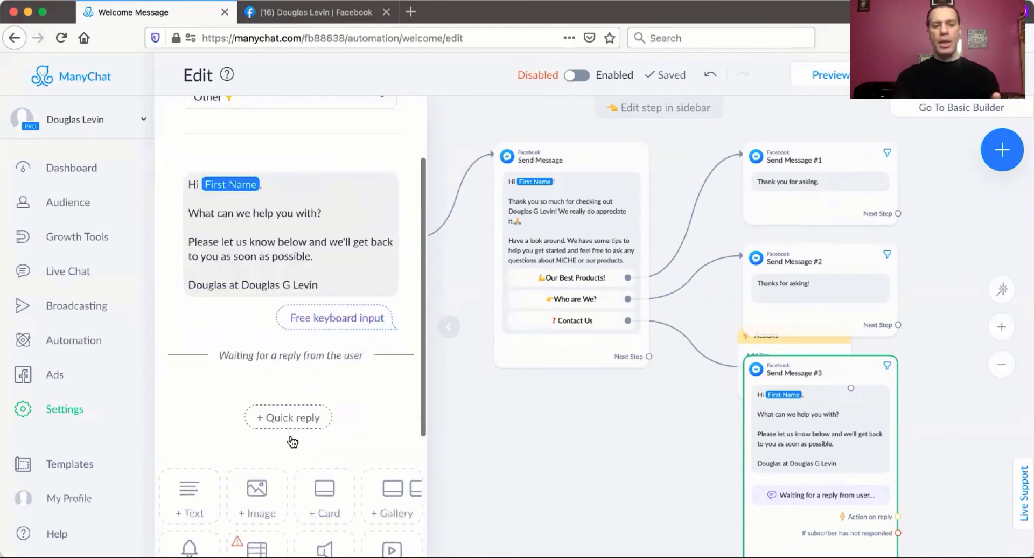
scroll(292, 441, "up", 2)
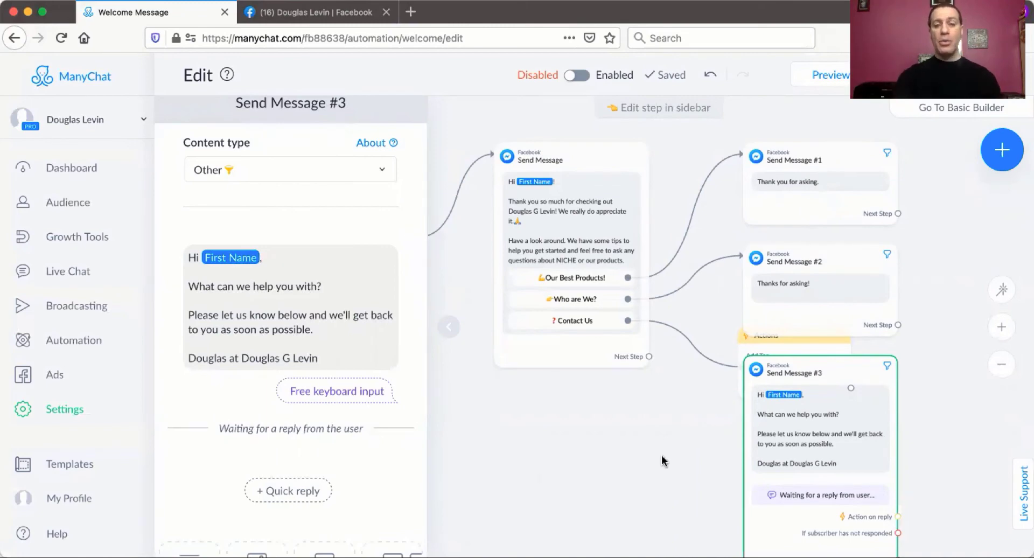
Connect a new Actions step to Send Message #3's Action on reply, with a Notify Admins action for 2 people via E-mail.
left_click_drag(662, 456, 481, 338)
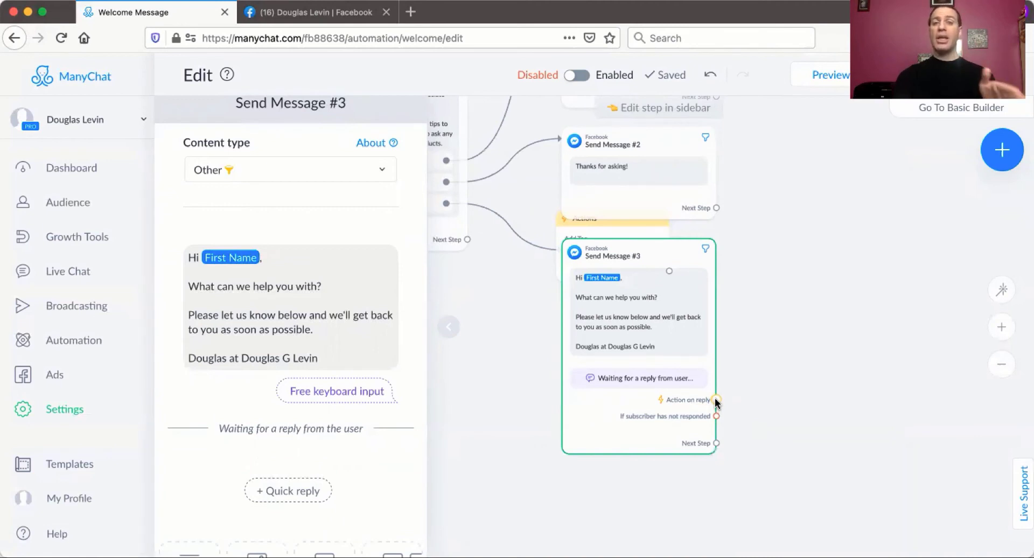
mouse_move(680, 408)
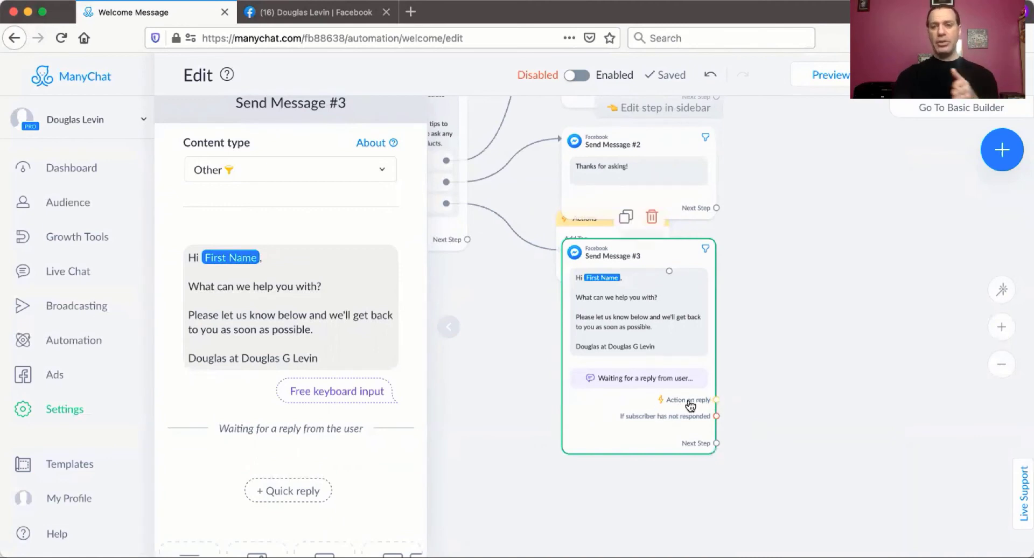
left_click_drag(706, 403, 861, 314)
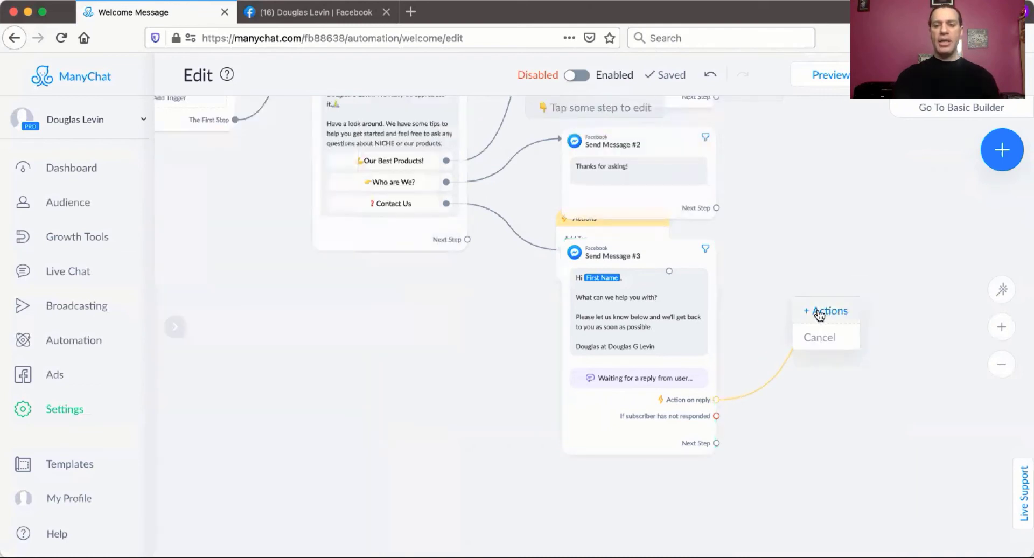
left_click(819, 313)
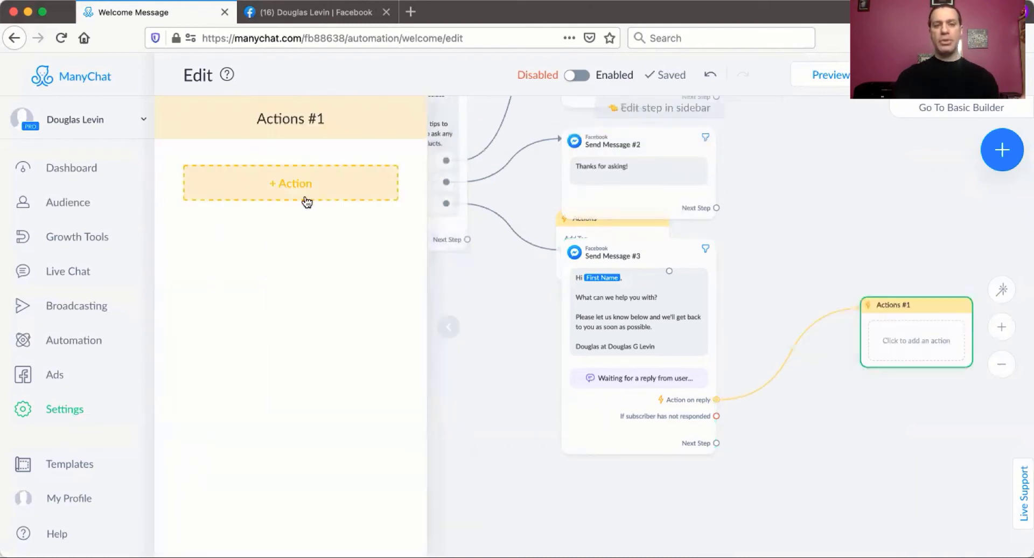
left_click(272, 186)
scroll(277, 305, "down", 10)
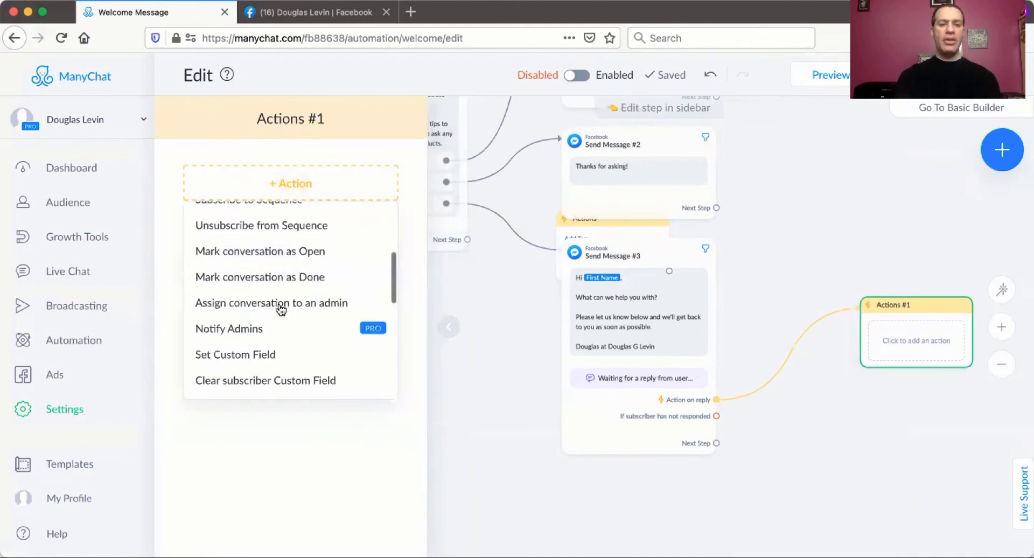
scroll(280, 311, "up", 5)
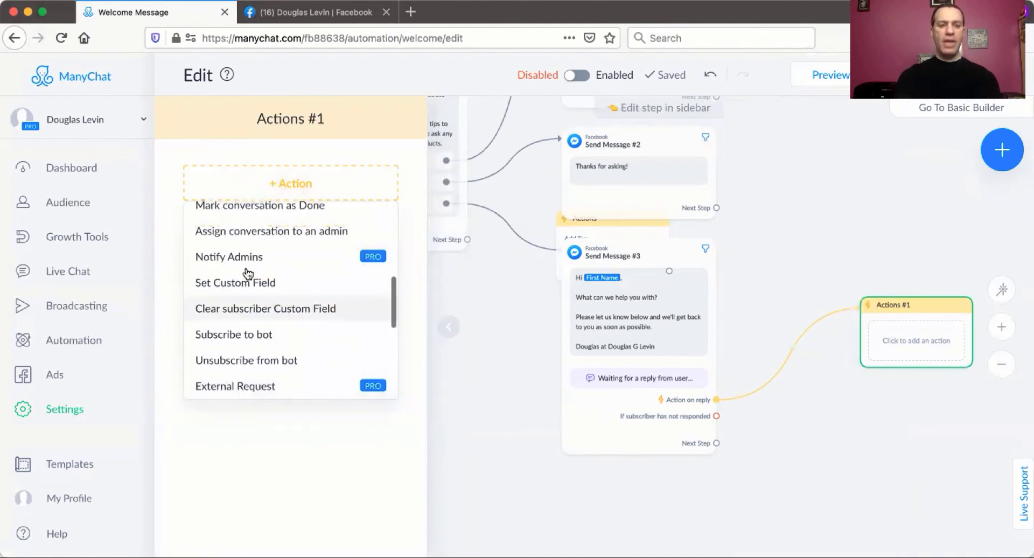
left_click(246, 258)
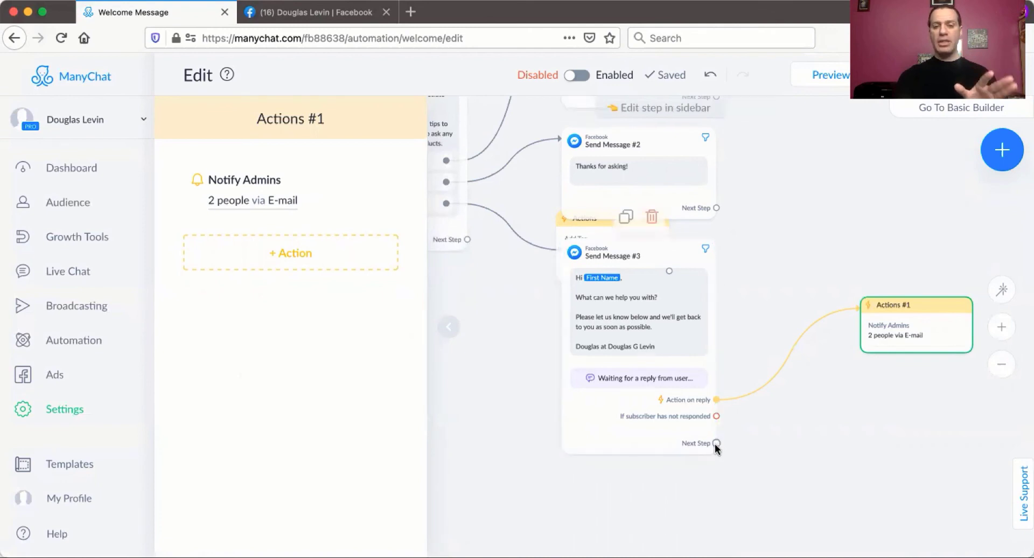
Add a new Send Message step as the next step after Send Message #3 and set its content type to Other.
left_click_drag(717, 445, 866, 423)
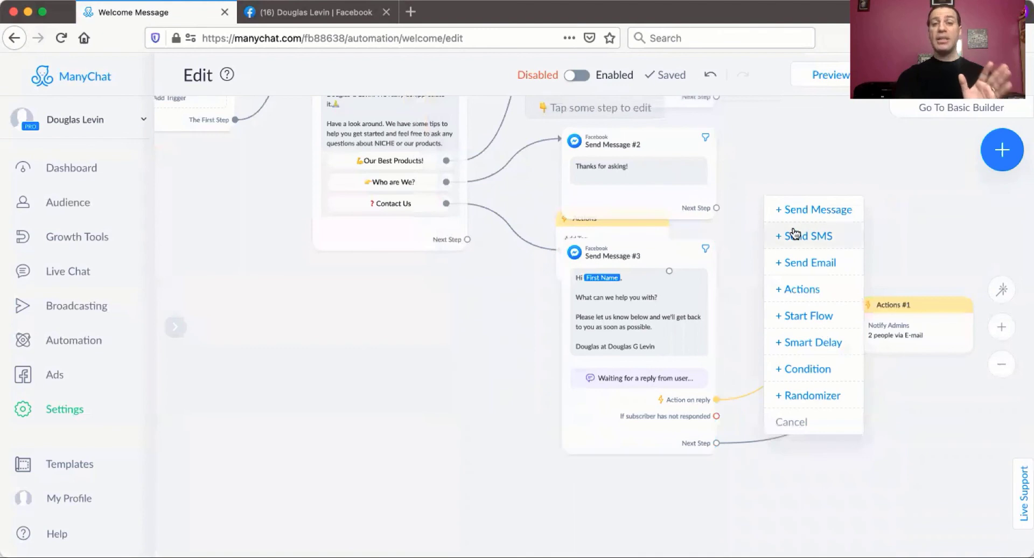
left_click(792, 209)
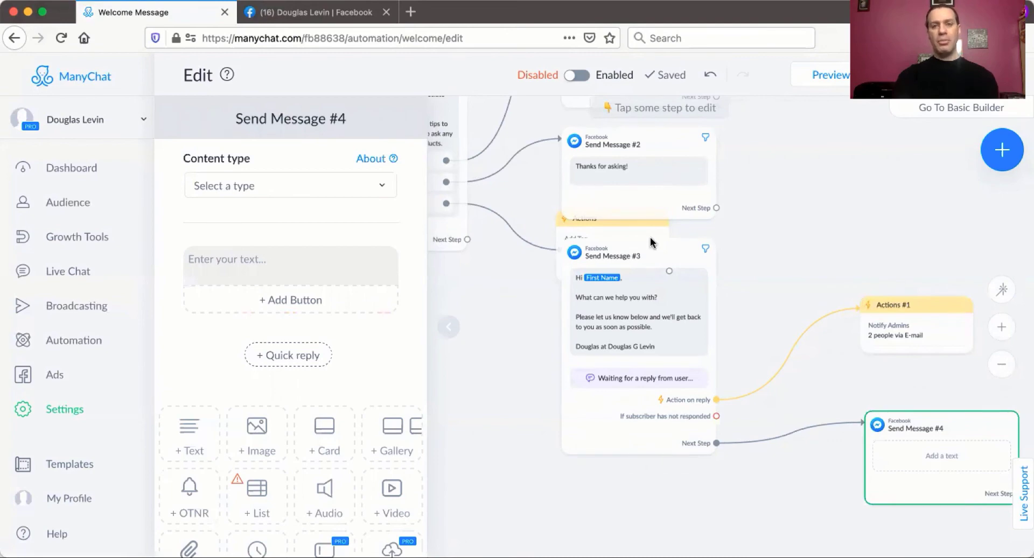
left_click(310, 187)
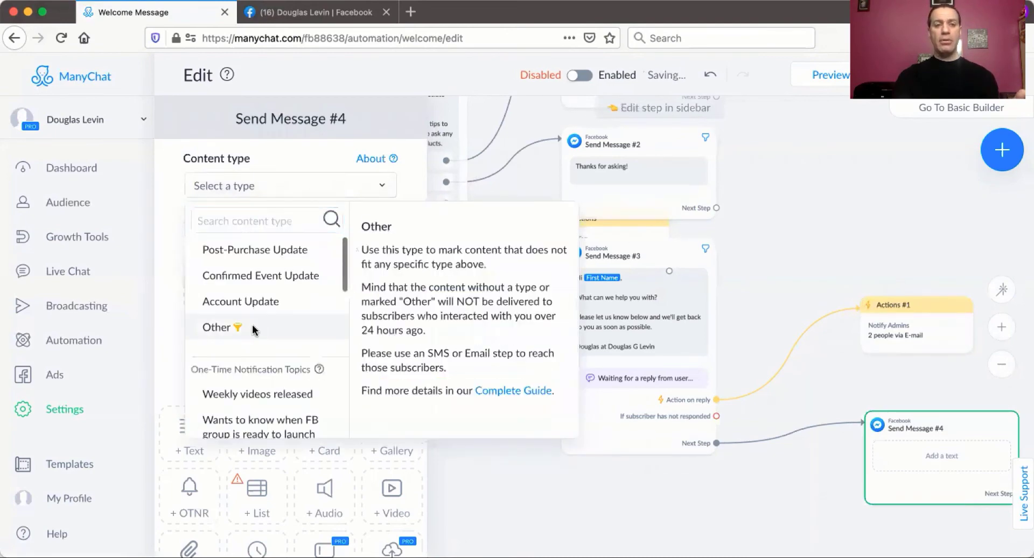
left_click(253, 329)
Add a 3-second typing delay to the new message step and move it above the empty text block.
scroll(290, 273, "down", 3)
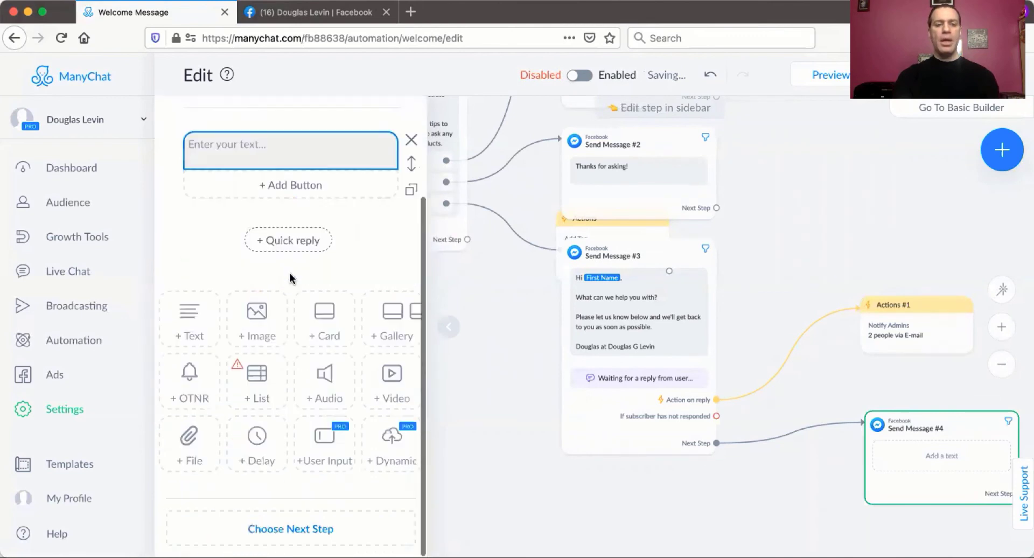
left_click(261, 462)
scroll(286, 434, "up", 2)
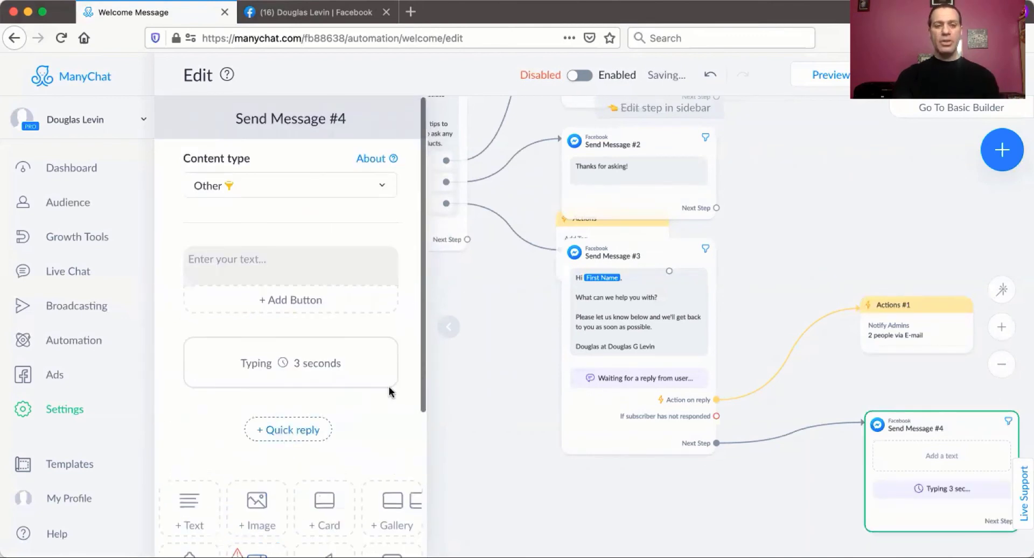
left_click_drag(408, 367, 400, 240)
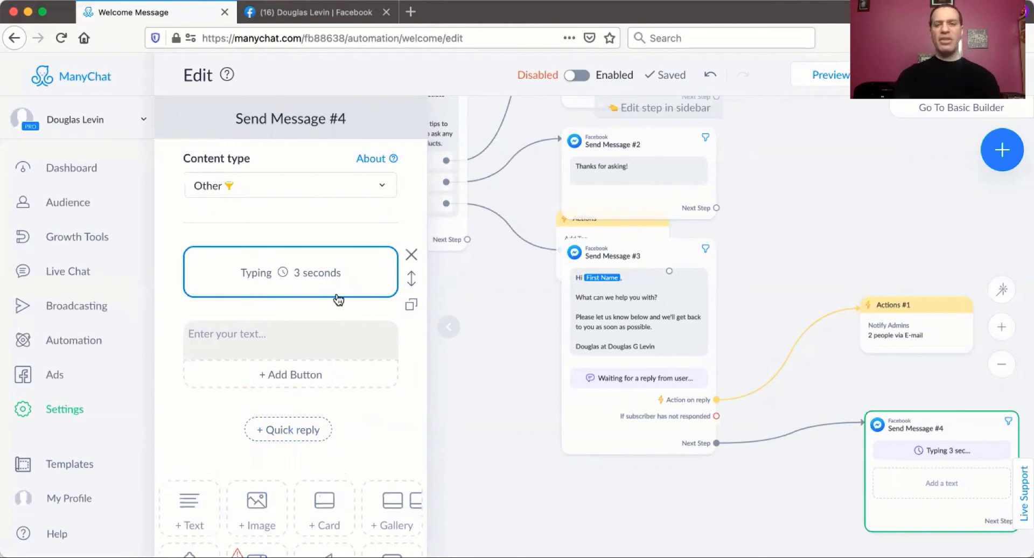
Enter the message text "Thank you so much for reaching out. A member of our team will be in touch as soon as possible.".
left_click(314, 335)
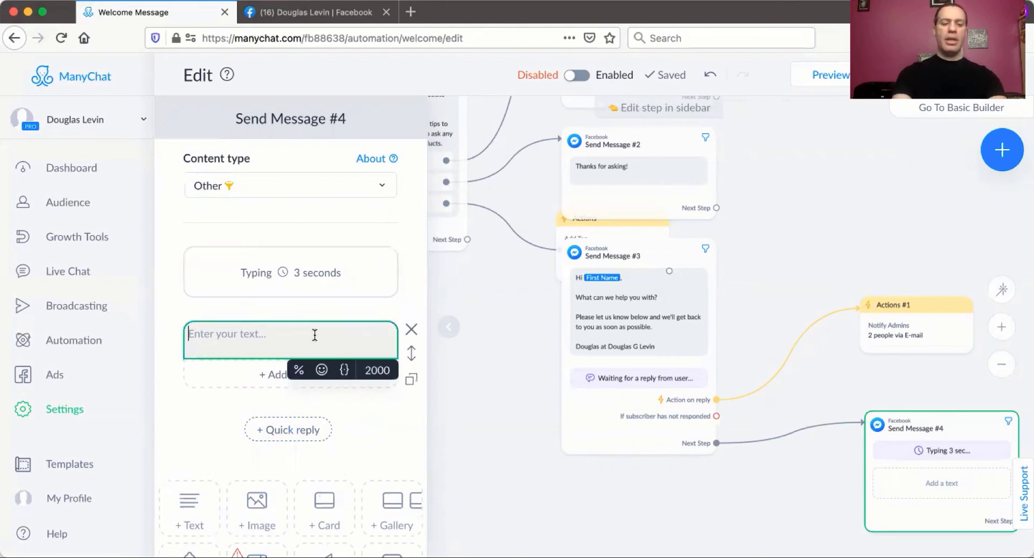
type("Thank you so m")
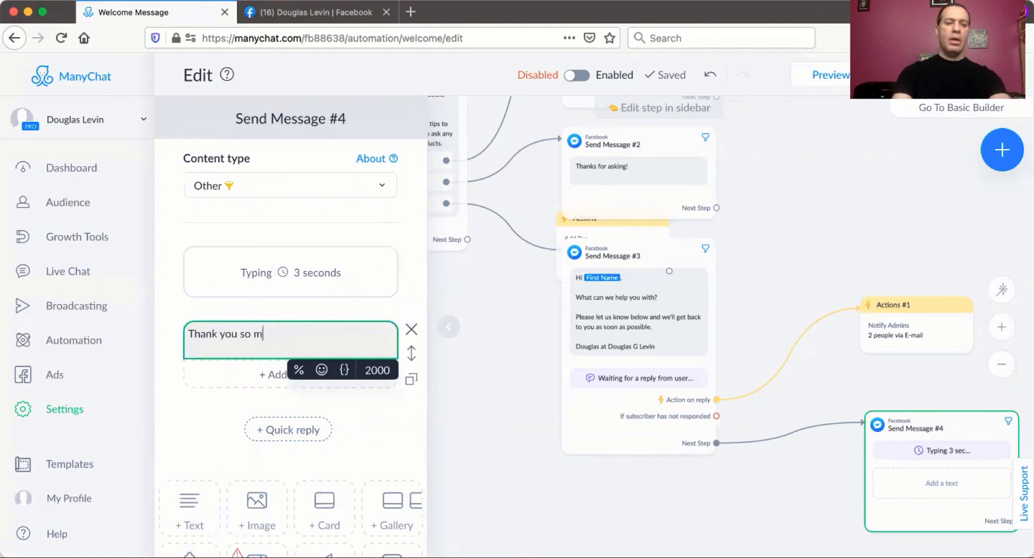
type("uch for reachi")
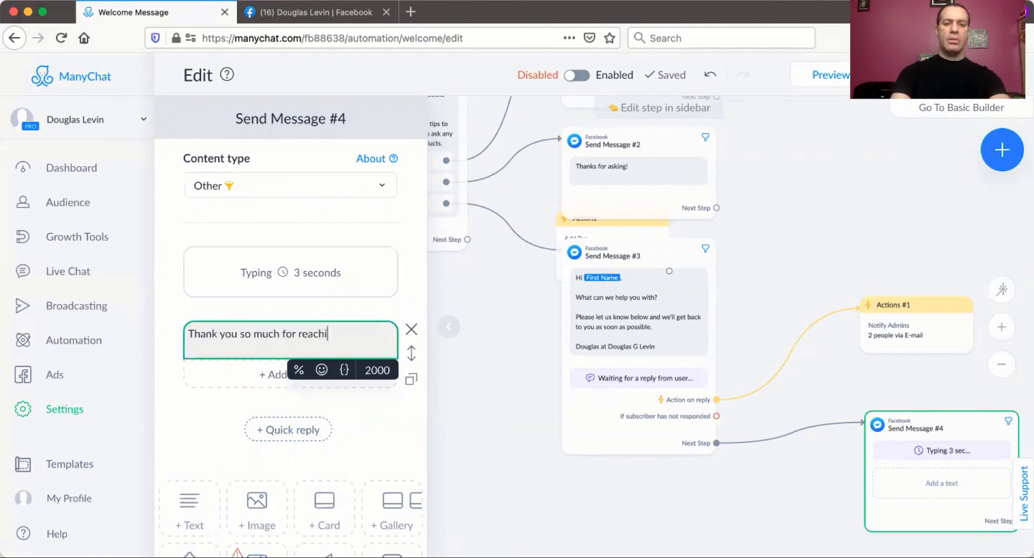
type("ng out. A")
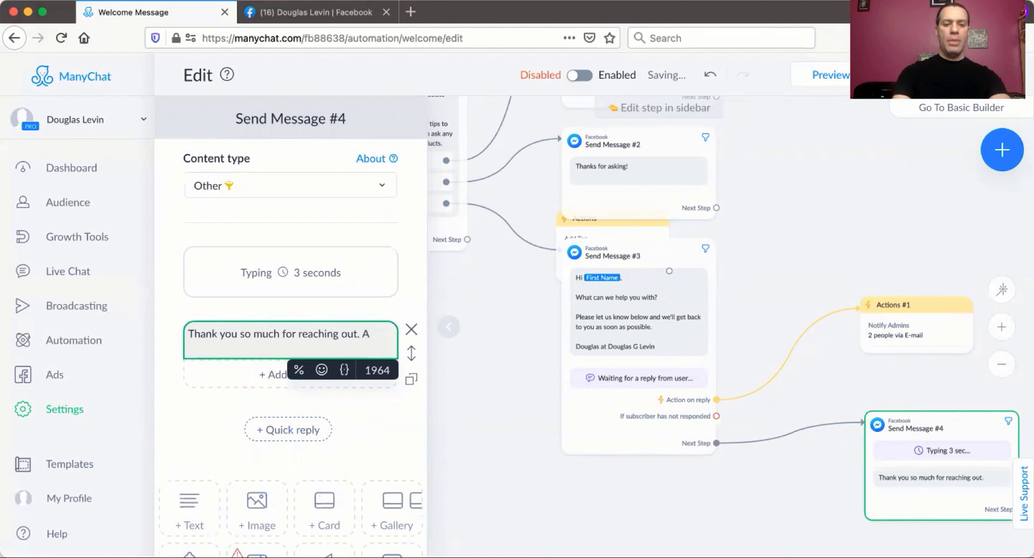
type(" member of our te")
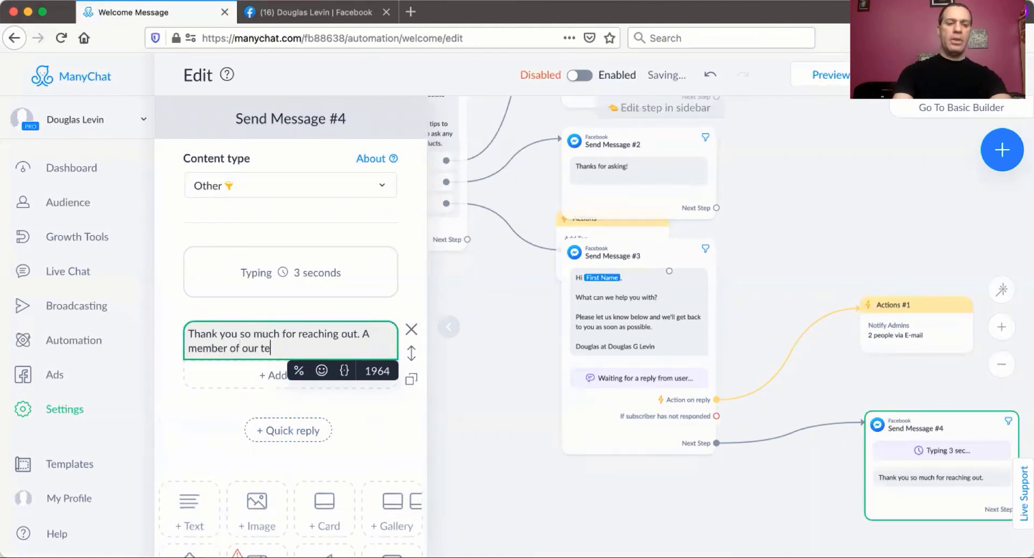
type("am will be in t")
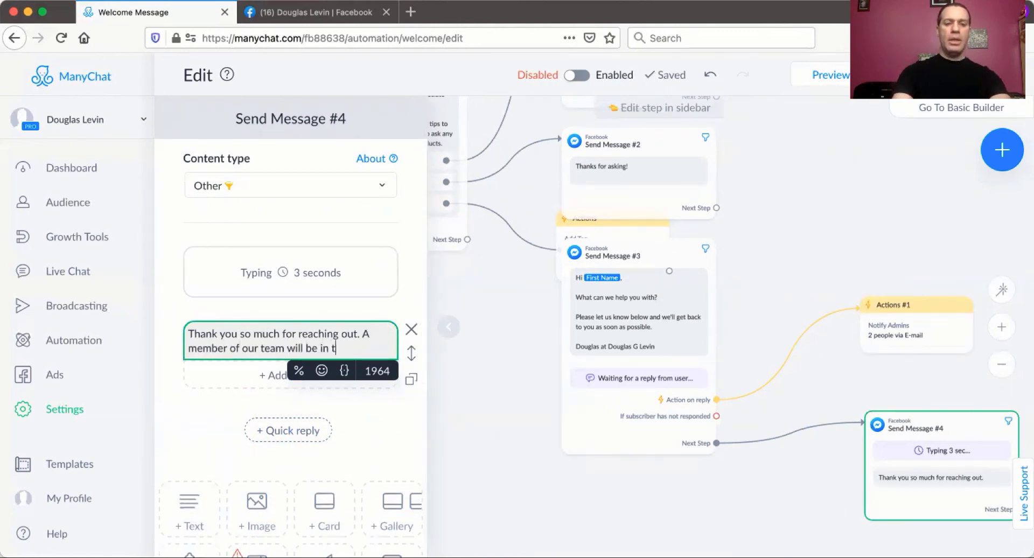
type("ouch as s")
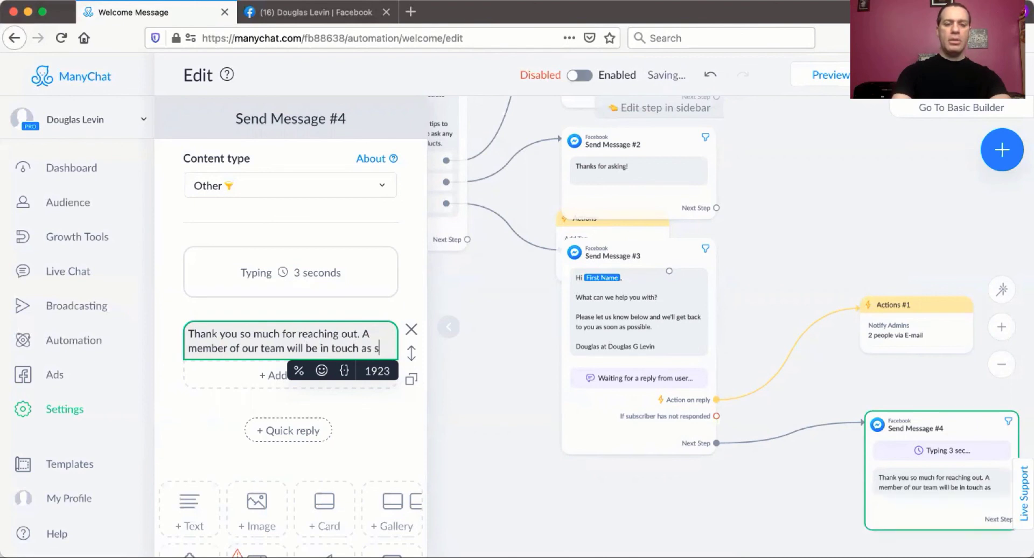
type("oon as possible.")
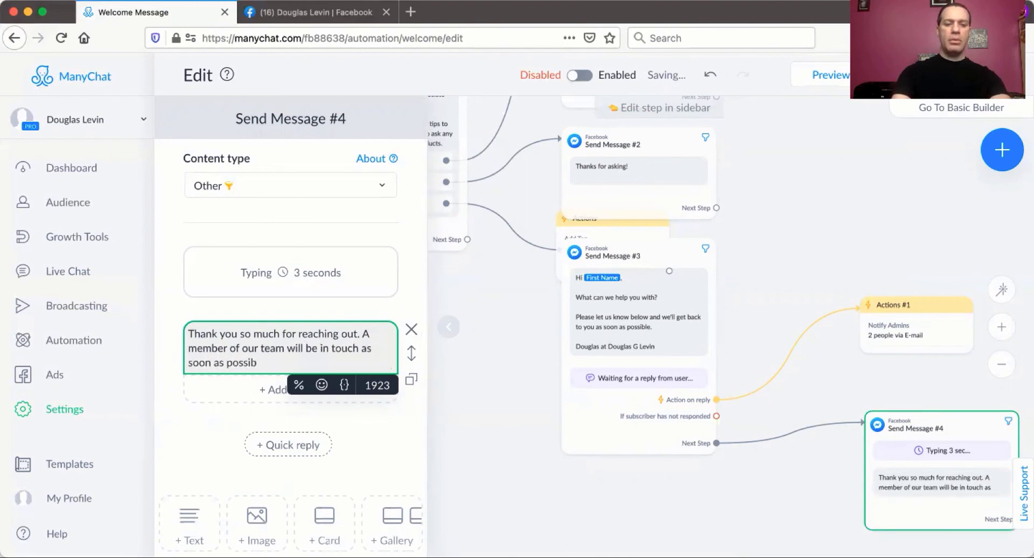